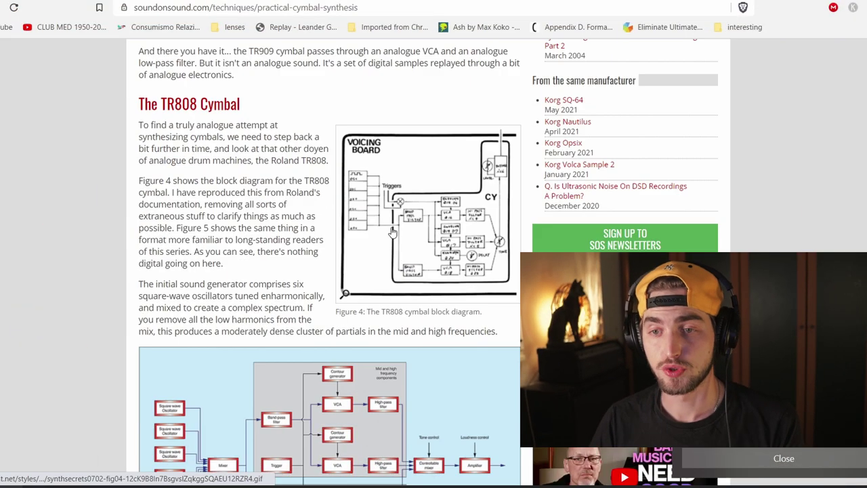
- Open the TR808 cymbal block diagram in the cymbal synthesis article for a closer look
left_click(391, 232)
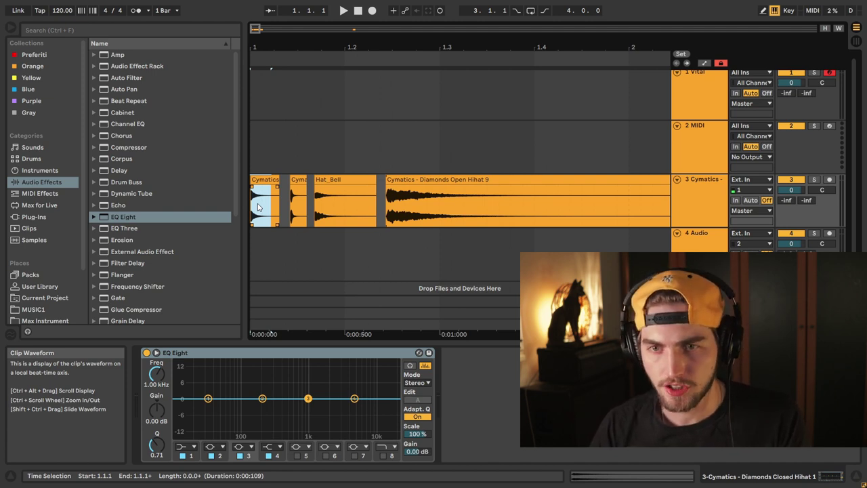
- In Ableton Live, audition the Cymatics Diamonds Closed Hihat 1 and Hat_Bell clips on the Cymatics track
left_click(257, 180)
key("space")
key("space")
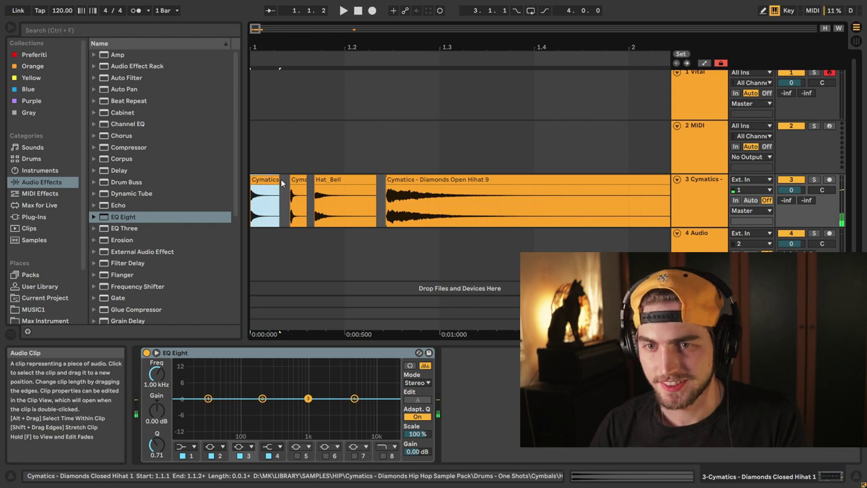
left_click(322, 178)
key("space")
key("space")
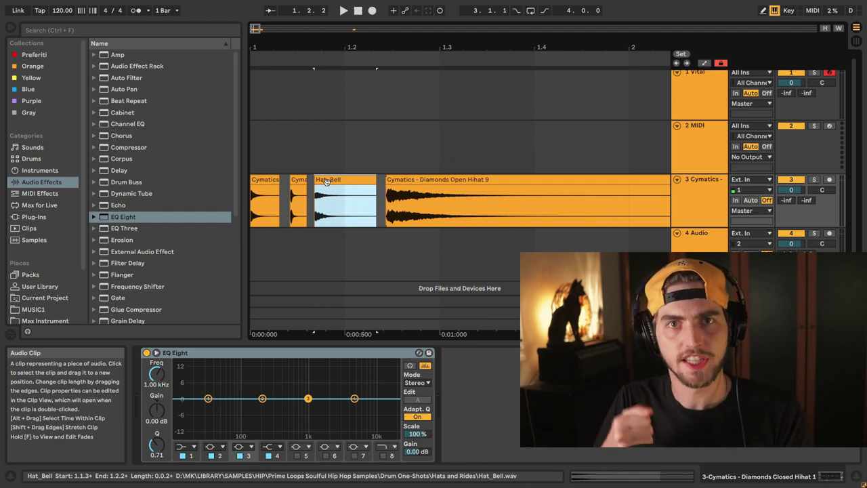
- Audition the Cymatics Diamonds Open Hihat 9 clip and replay the Hat_Bell clip for comparison
left_click(396, 178)
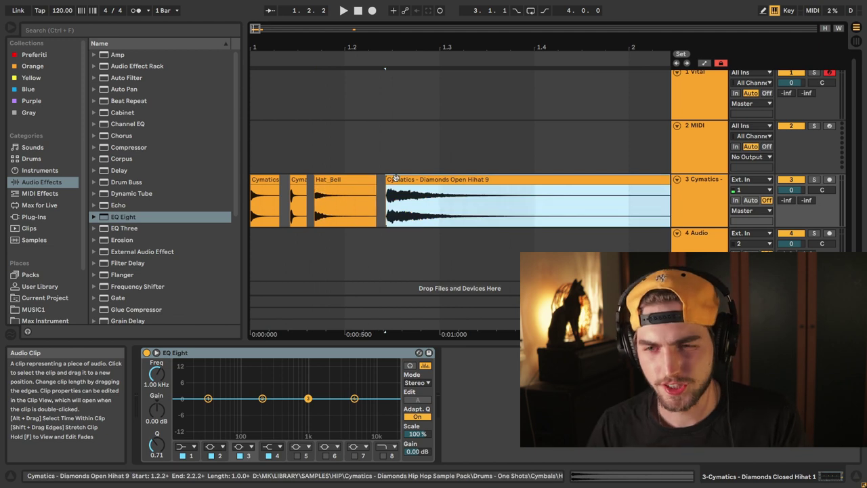
key("space")
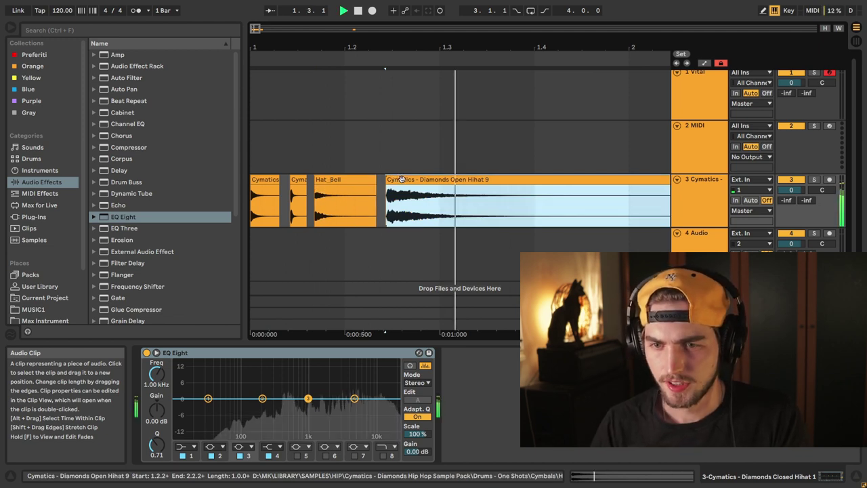
left_click(365, 200)
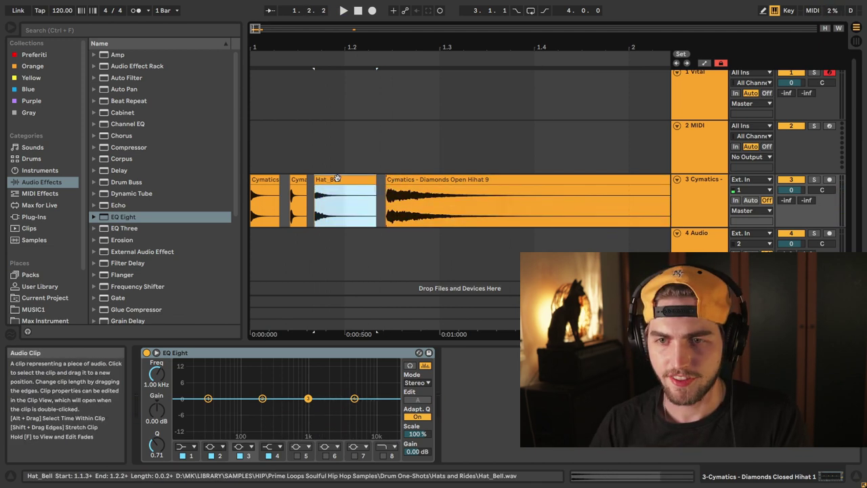
key("space")
key("space")
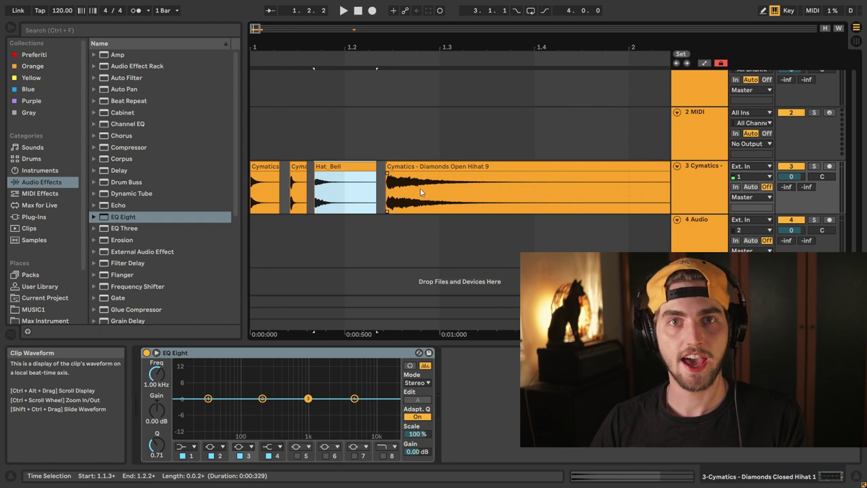
- Load the Vital synth on the second MIDI track and set its polyphony to 7 voices
left_click(29, 90)
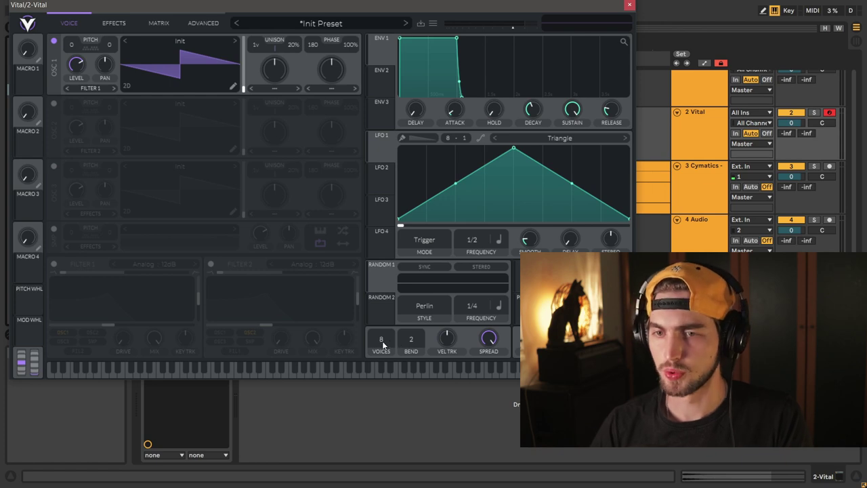
left_click_drag(382, 342, 377, 461)
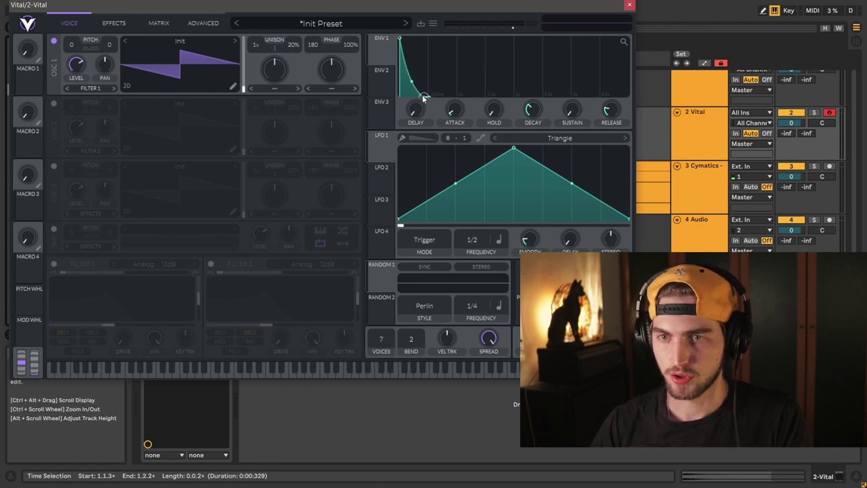
- Shape envelope 1 as a short, percussive decay curve with no sustain
mouse_move(423, 96)
left_mouse_down()
mouse_move(421, 90)
mouse_move(439, 103)
left_mouse_up()
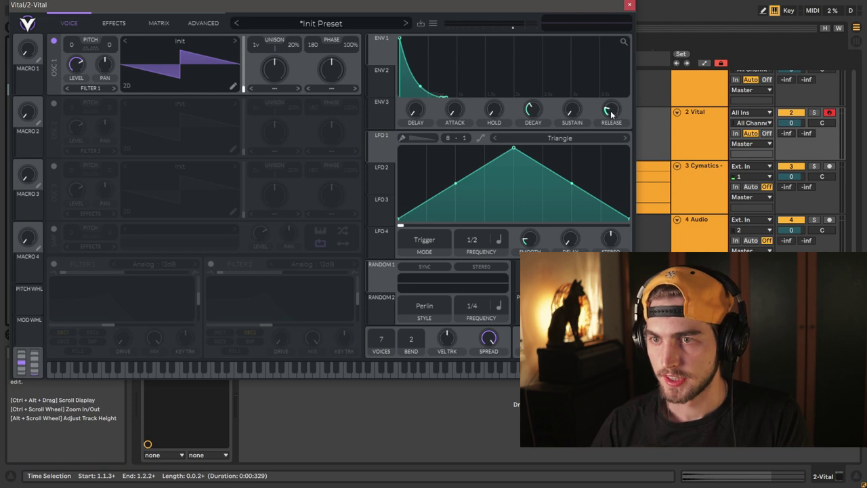
mouse_move(610, 111)
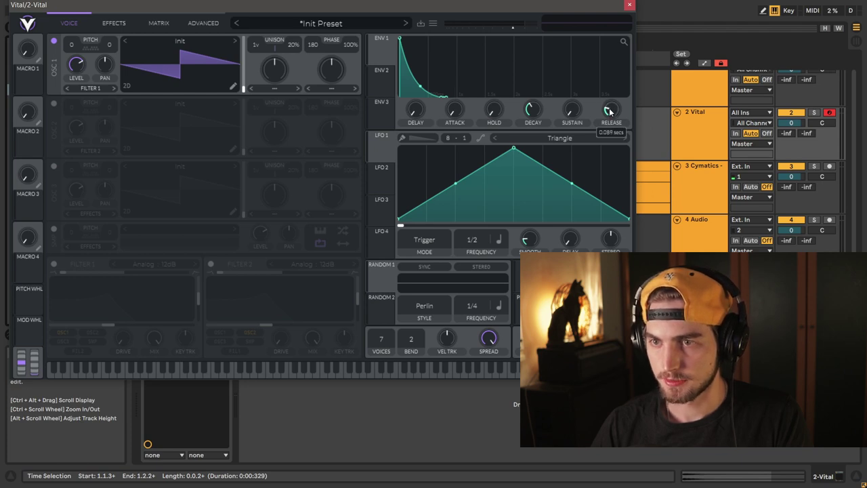
mouse_move(536, 118)
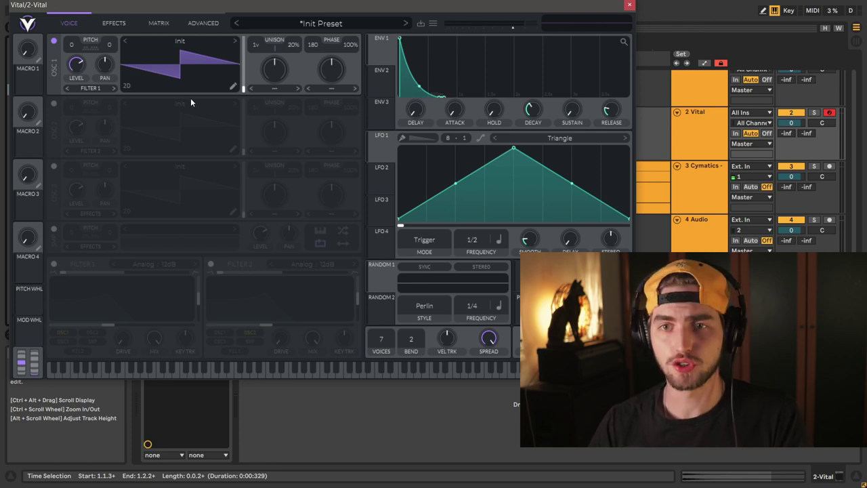
- Compare factory wavetables on oscillator 1 and load Pulse Width as a square-like wave
left_click(180, 41)
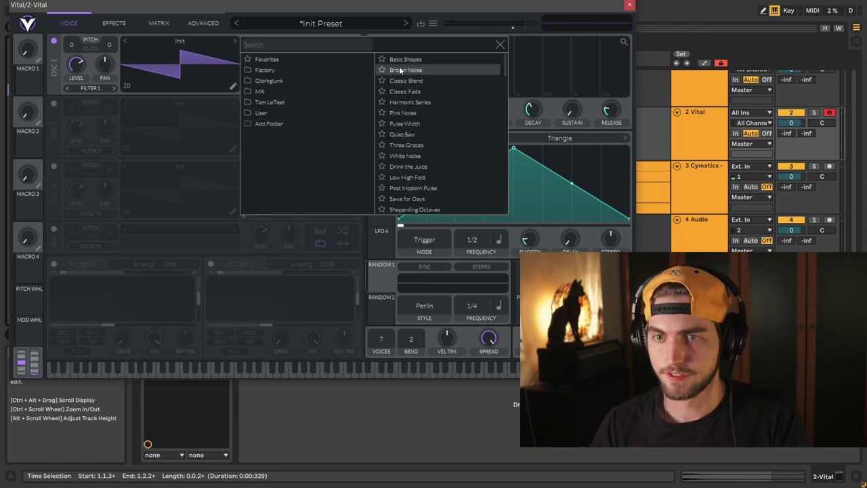
left_click(417, 60)
left_click(194, 70)
mouse_move(243, 86)
left_mouse_down()
mouse_move(243, 64)
mouse_move(244, 97)
mouse_move(248, 80)
left_mouse_up()
left_click(193, 41)
left_click(434, 70)
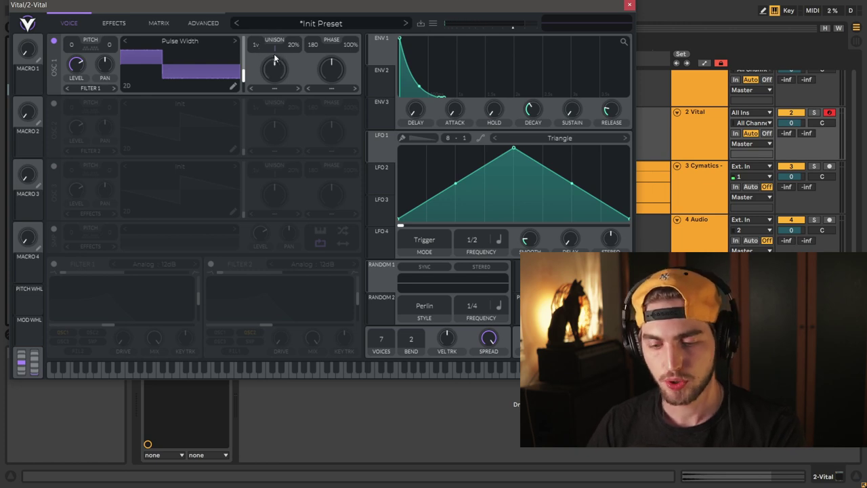
- Set oscillator 1's unison to 16 voices with 100% detune and adjust the unison detune power
left_click_drag(257, 48, 275, 6)
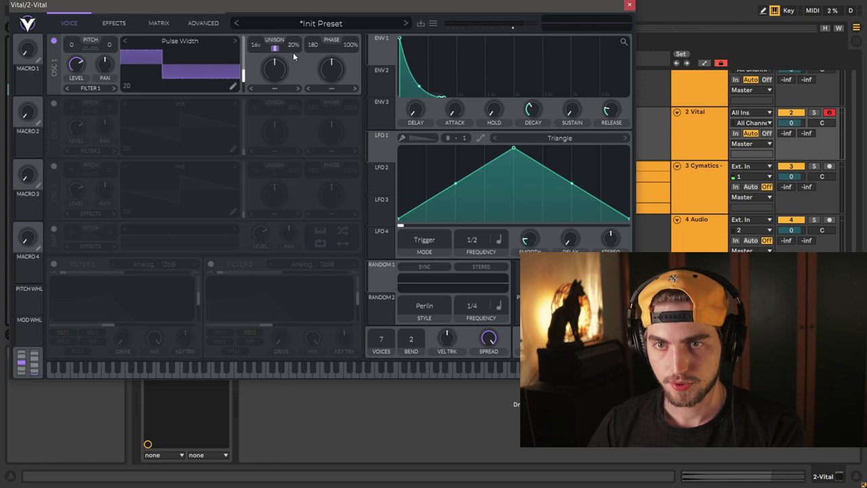
left_click_drag(286, 59, 295, 51)
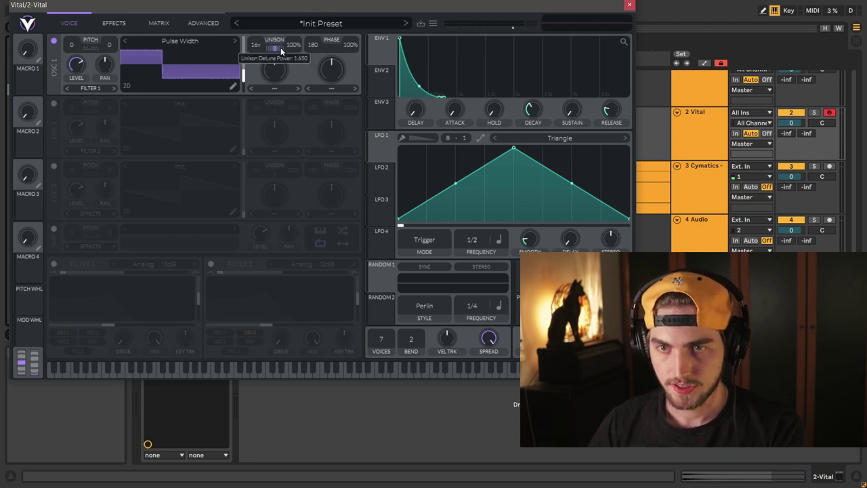
left_click_drag(280, 53, 281, 66)
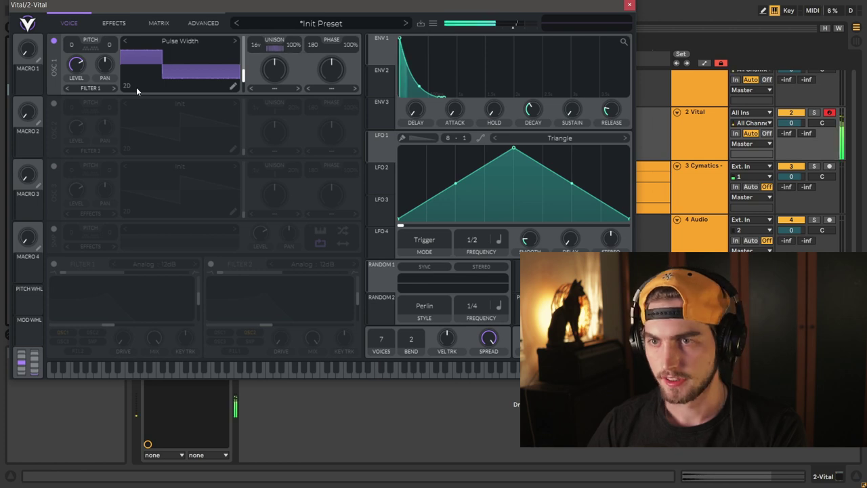
- Reduce oscillator 1's stereo unison to its minimum in the advanced settings
left_click(197, 25)
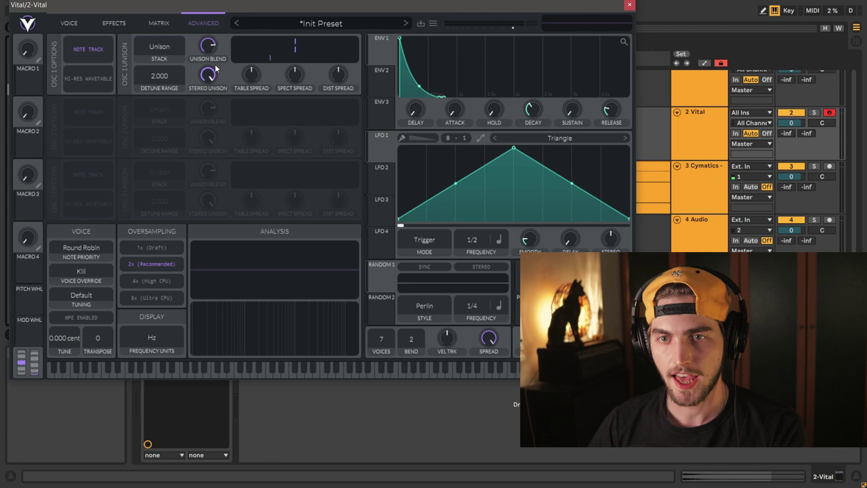
left_click_drag(207, 75, 205, 97)
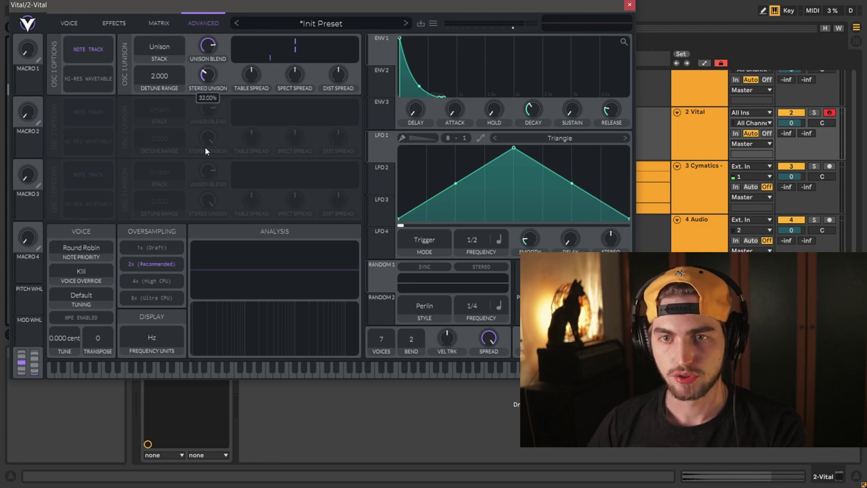
left_click_drag(203, 203, 198, 220)
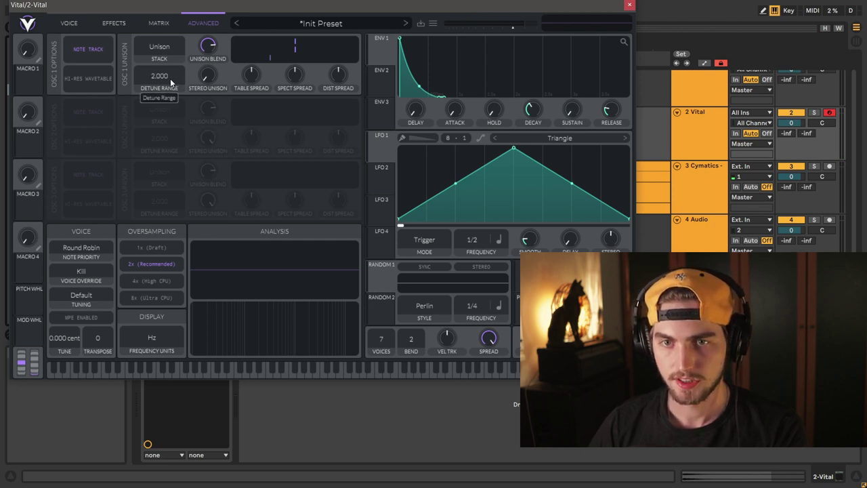
- Raise oscillator 1's wavetable frame for a narrower pulse and transpose the oscillator up 40 semitones
scroll(171, 81, "up", 3)
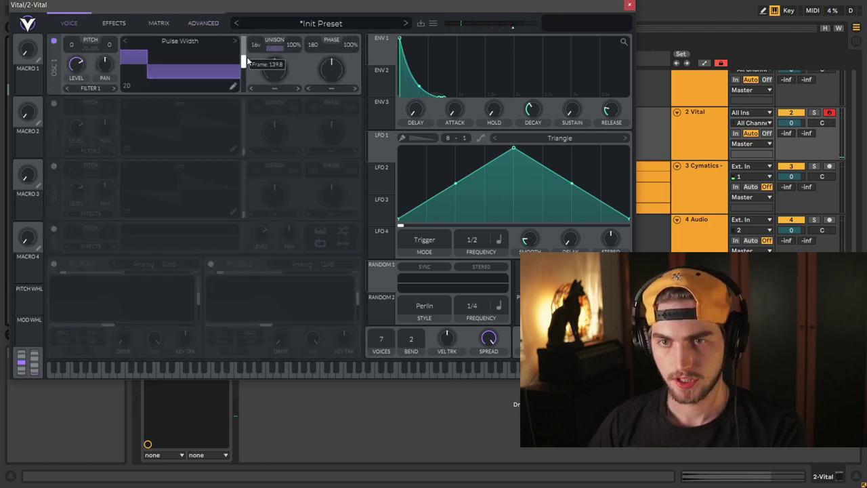
left_click_drag(246, 57, 247, 48)
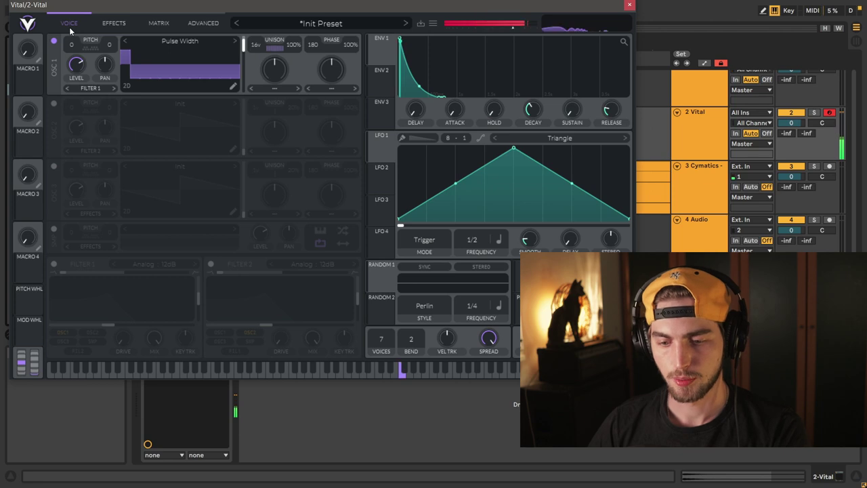
left_click_drag(74, 52, 77, 32)
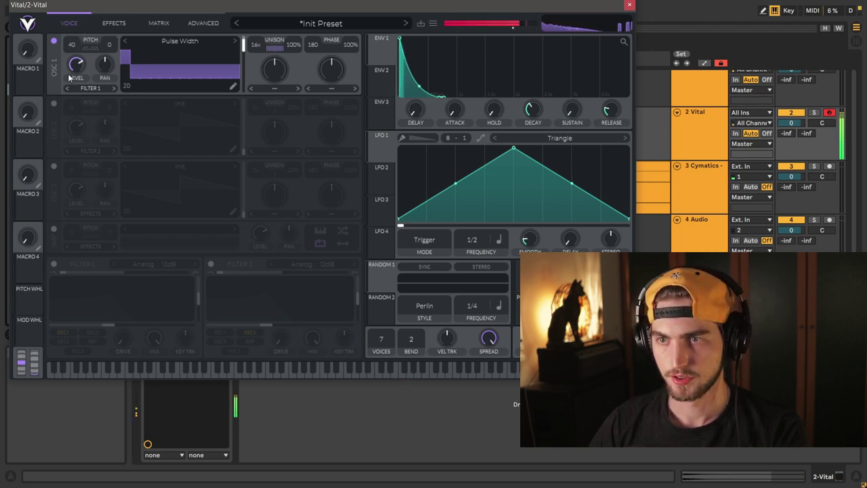
- Enable the sampler with its level at zero and modulate oscillator 1 with the RM Sample wave morph
left_click(54, 228)
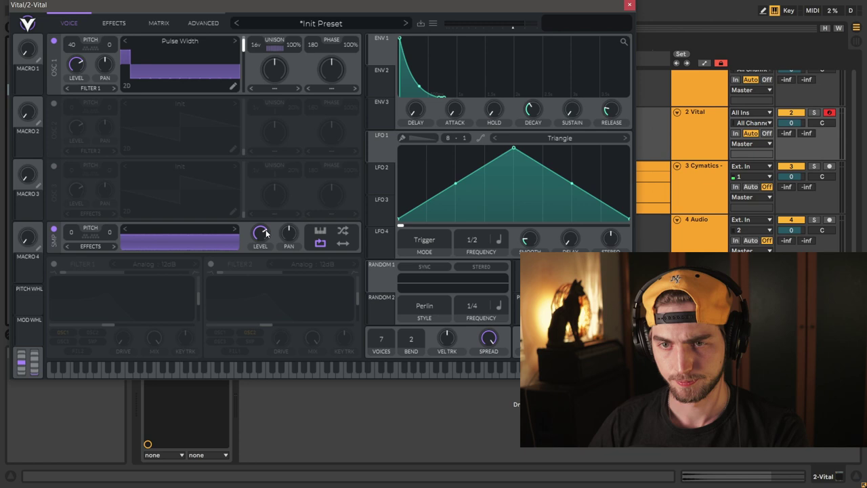
left_click_drag(260, 233, 254, 314)
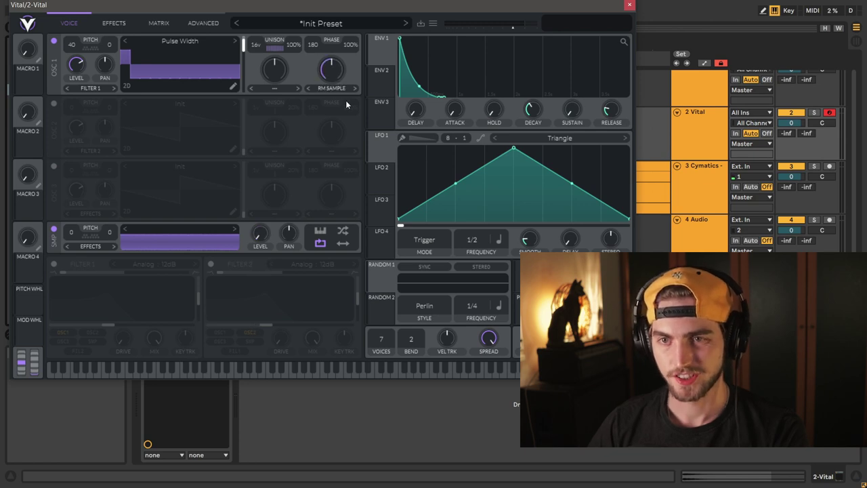
left_click(334, 86)
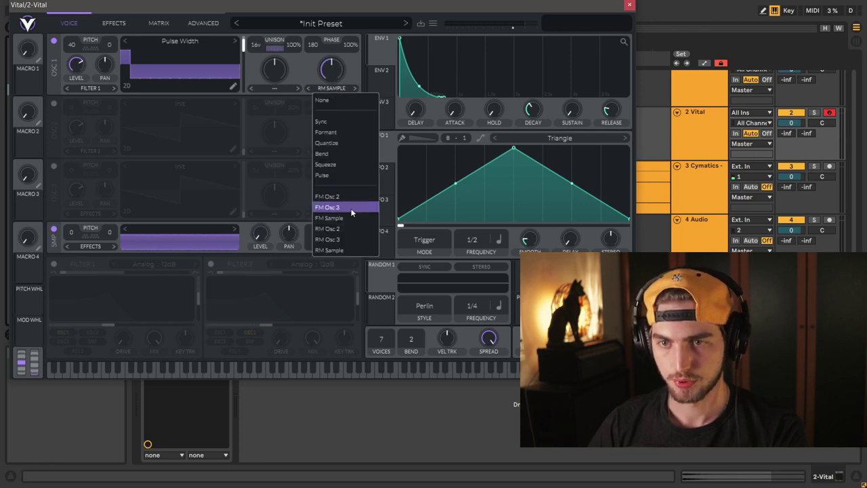
left_click(345, 248)
left_click_drag(337, 72, 338, 73)
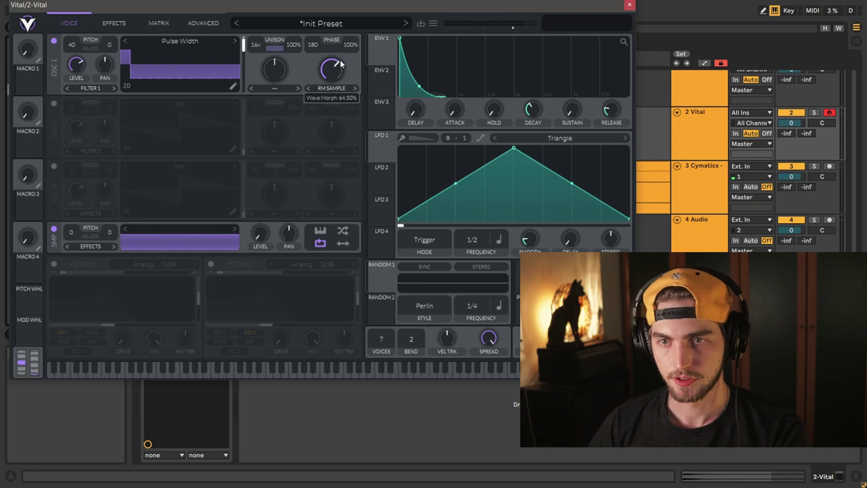
- Refine oscillator 1 with a wider pulse, 46% wave morph and a transpose of 37 semitones
left_click_drag(242, 46, 240, 66)
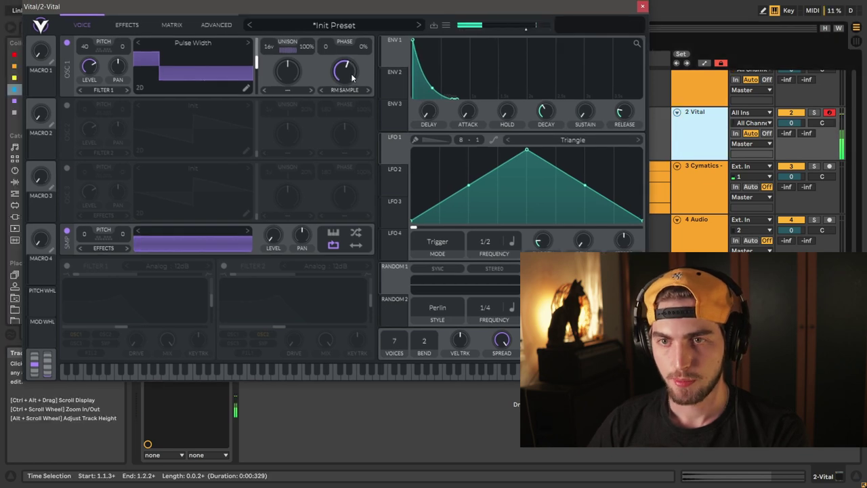
left_click_drag(350, 76, 349, 84)
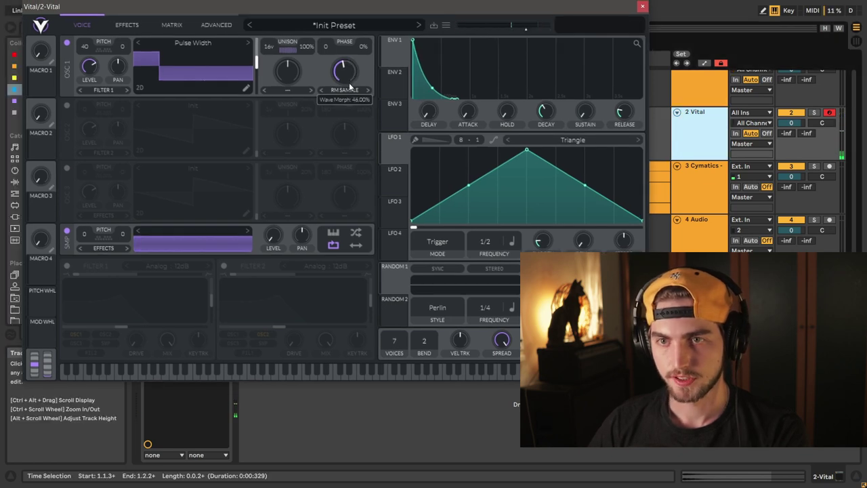
scroll(84, 54, "down", 1)
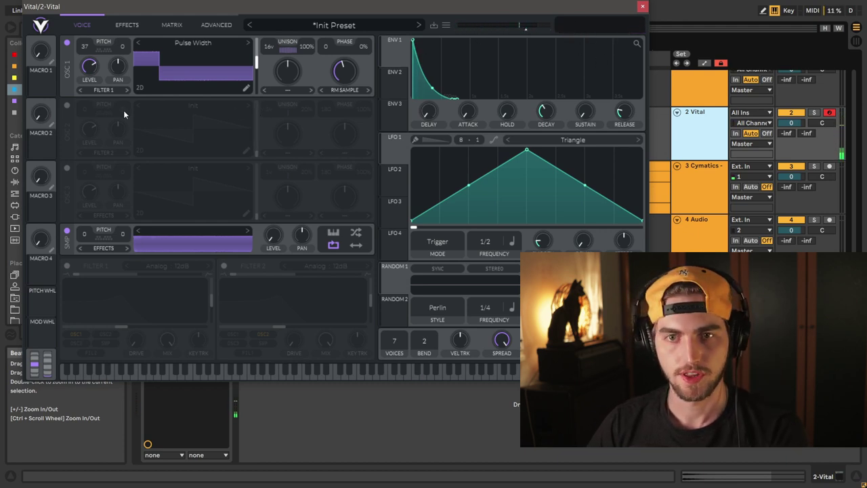
- Enable oscillator 2 with the Basic Shapes wavetable as a sine and set its phase and phase randomization to 0
left_click(66, 106)
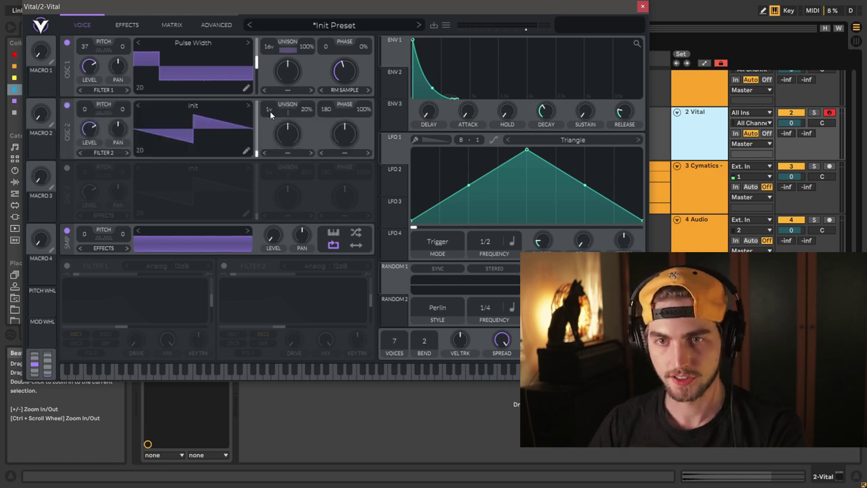
left_click(241, 108)
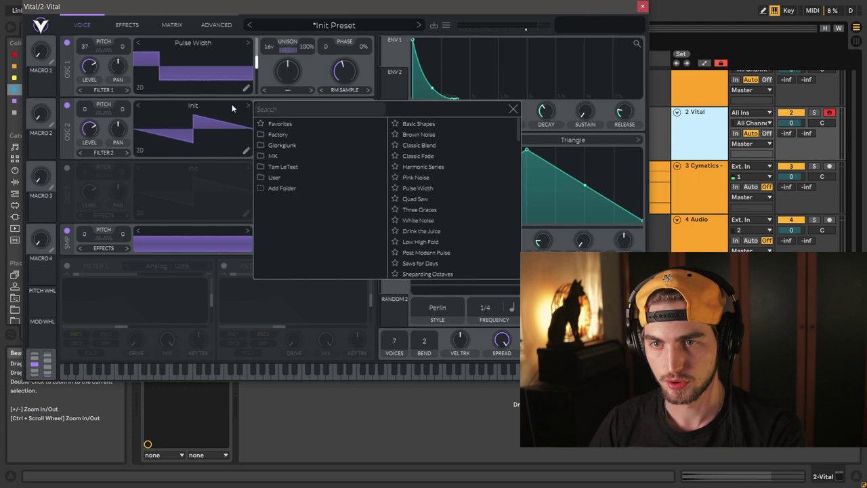
left_click(419, 123)
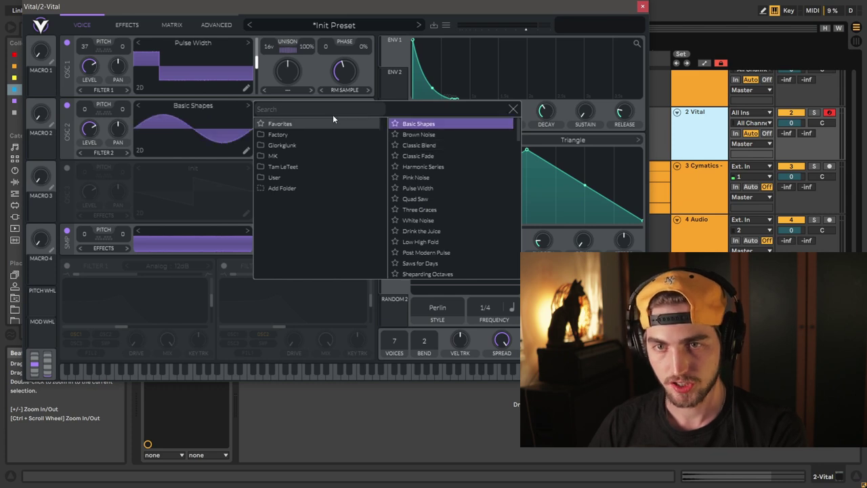
left_click(207, 120)
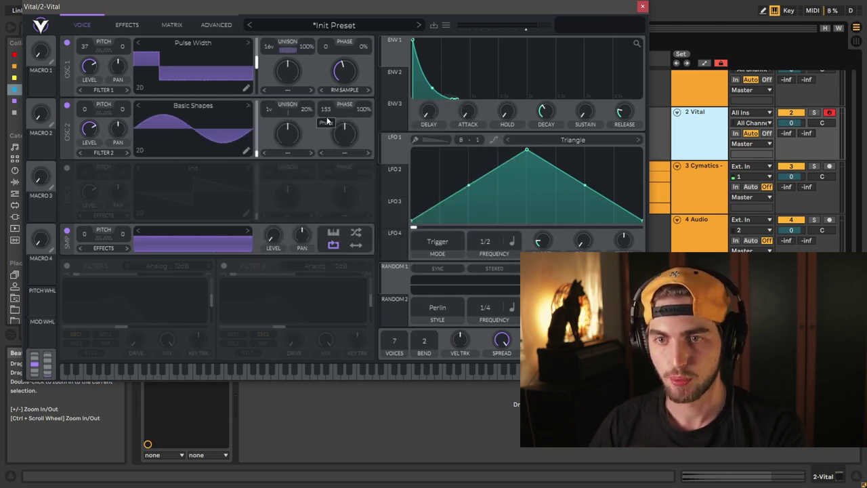
left_click_drag(326, 110, 327, 149)
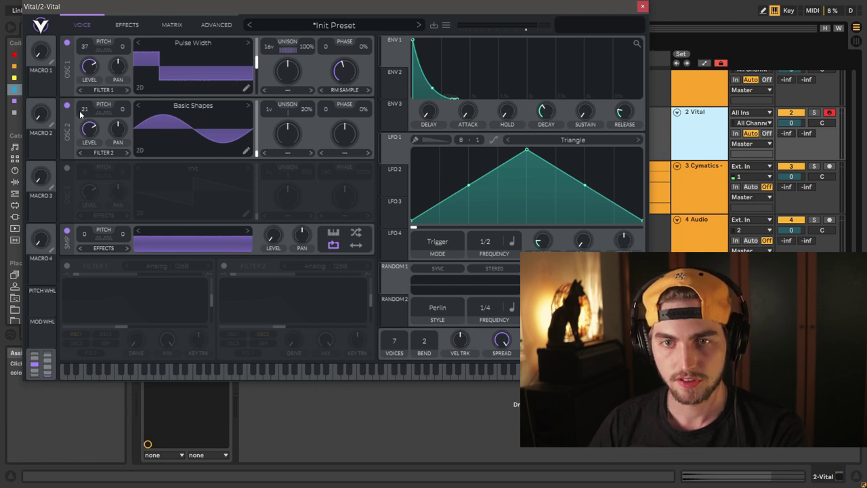
- Transpose oscillator 2 up 45 semitones and modulate it with the RM Sample wave morph, raised past its midpoint
mouse_move(80, 115)
left_mouse_down()
mouse_move(103, 74)
mouse_move(81, 115)
left_mouse_up()
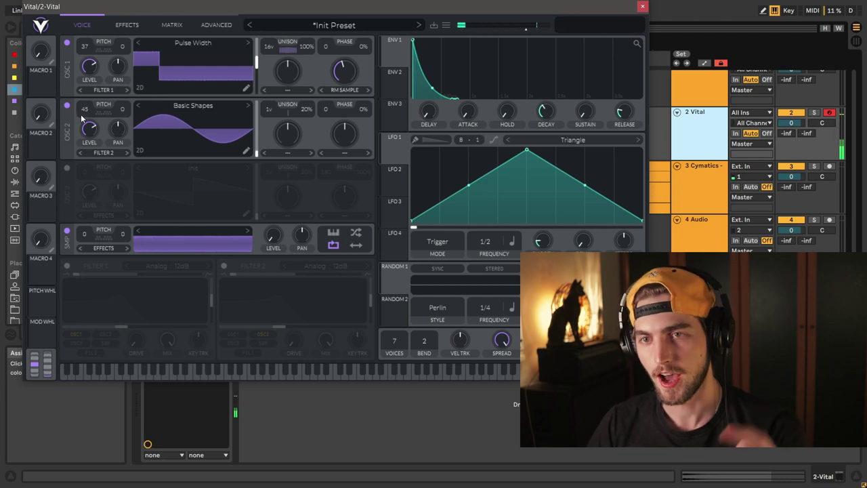
left_click(216, 28)
left_click(78, 23)
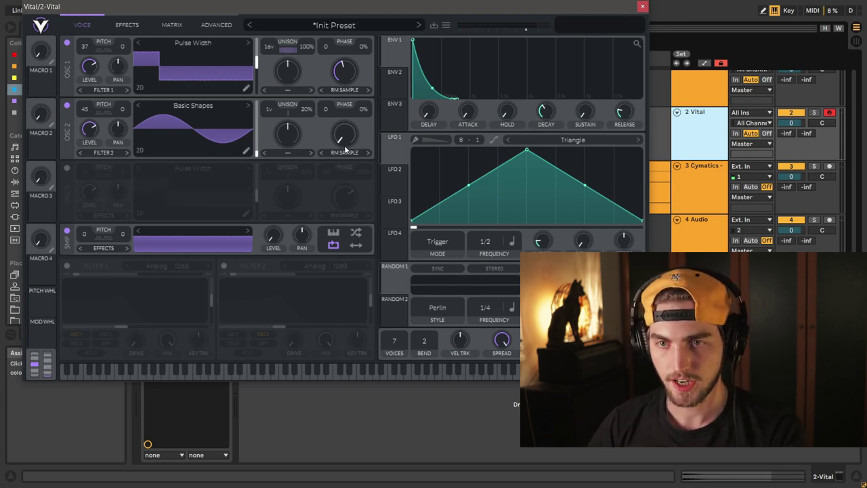
left_click_drag(345, 141, 353, 124)
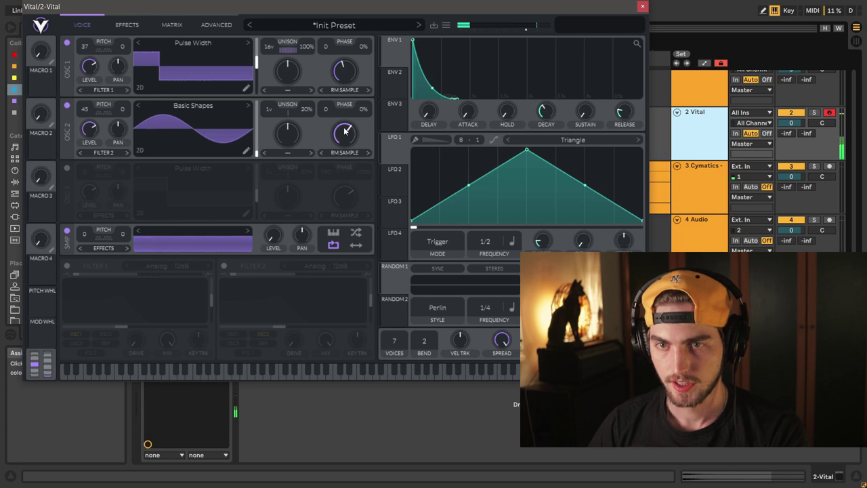
mouse_move(350, 144)
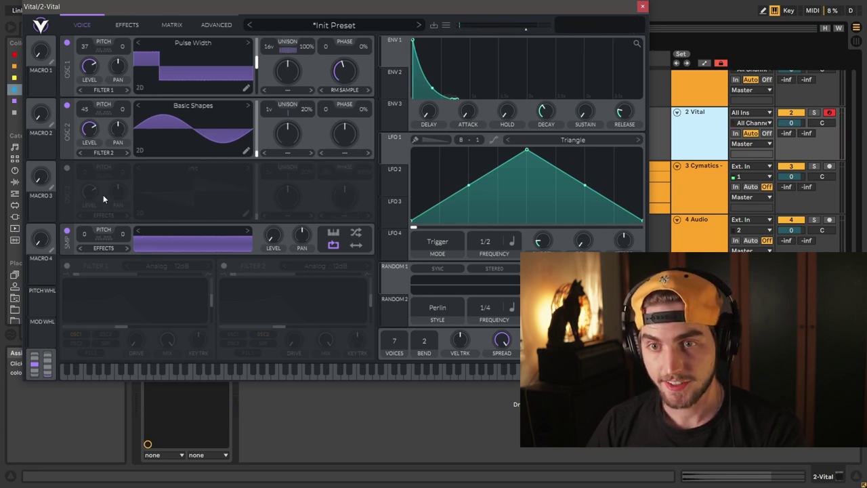
- Enable oscillator 3 and load the Pulse Width wavetable into it
left_click(67, 168)
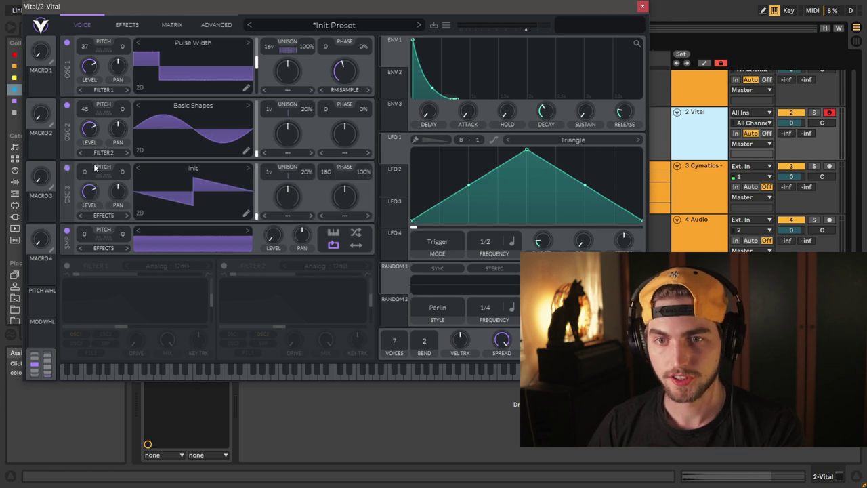
left_click(233, 168)
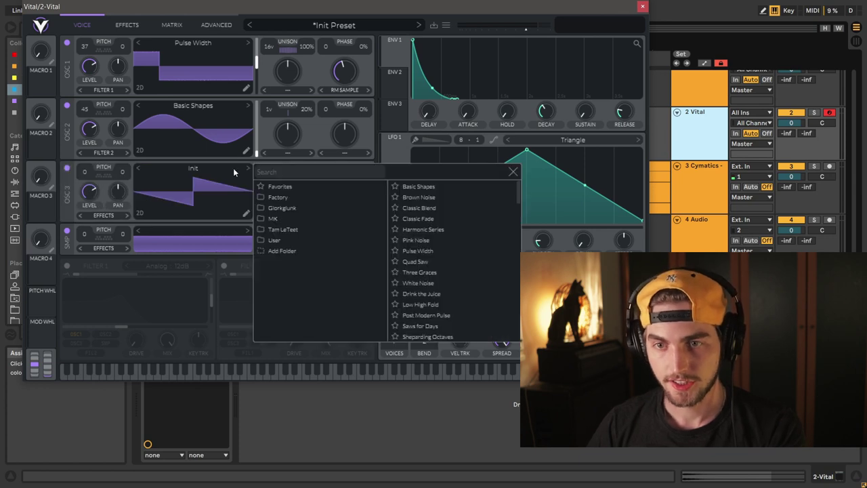
left_click(453, 249)
left_click(513, 171)
- Apply the RM Sample wave morph to oscillator 3 and raise its amount to well above half
left_click(344, 215)
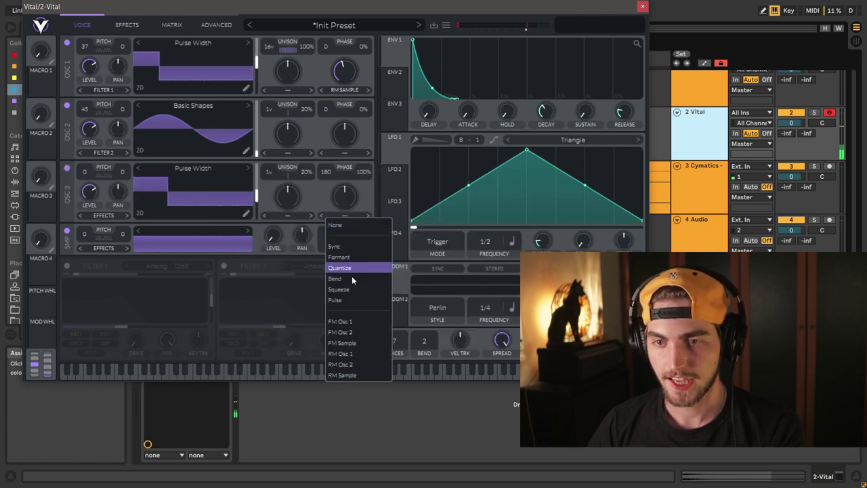
left_click(343, 375)
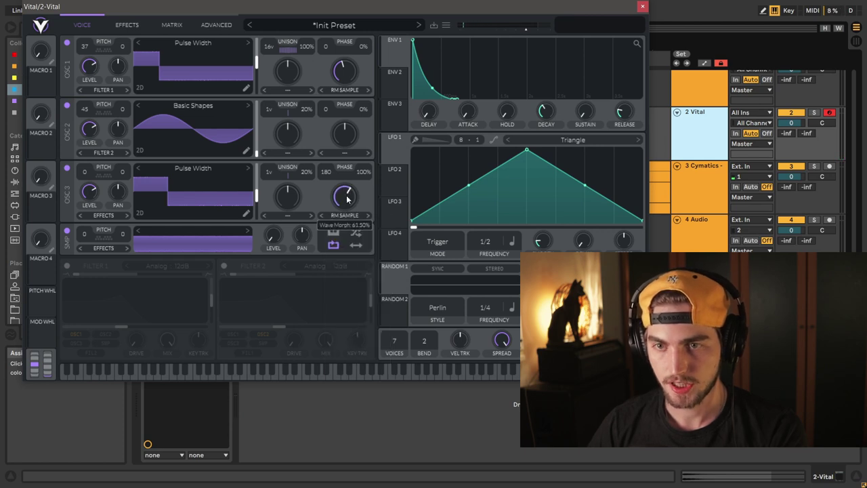
left_click_drag(347, 199, 349, 192)
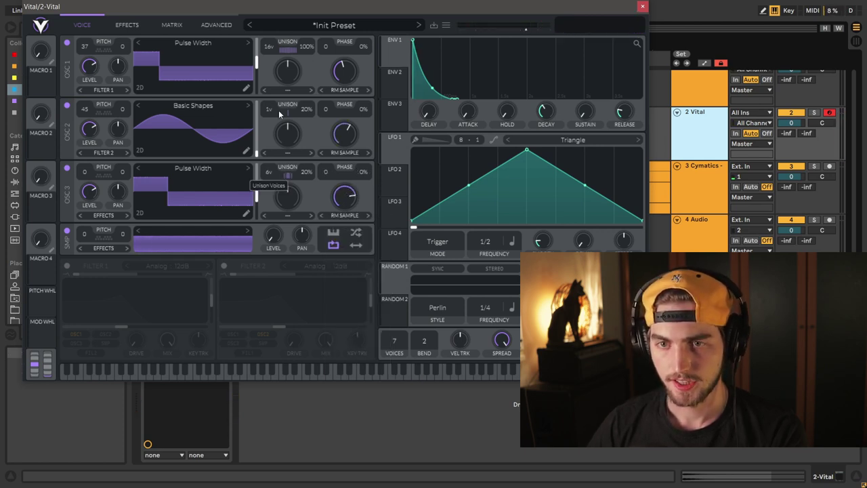
- Set oscillator 3's unison to 16 voices with 100% detune and its detune range to 3.200
left_click_drag(271, 169, 285, 124)
left_click_drag(308, 170, 309, 88)
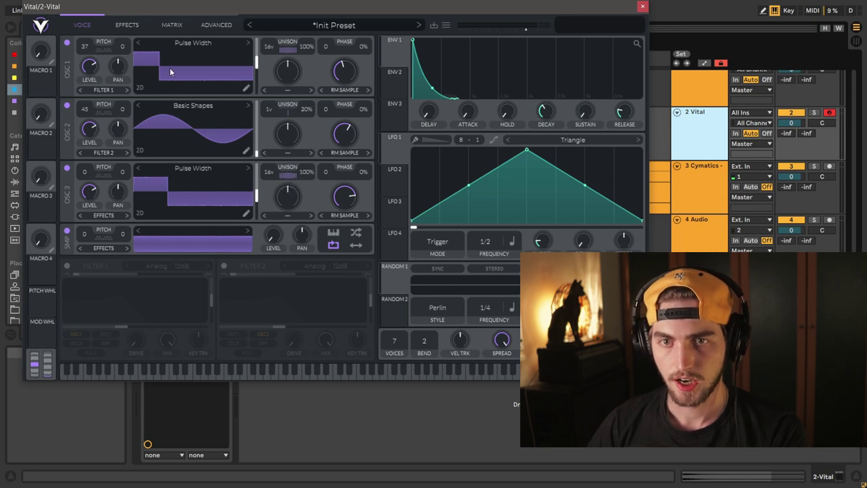
left_click(216, 24)
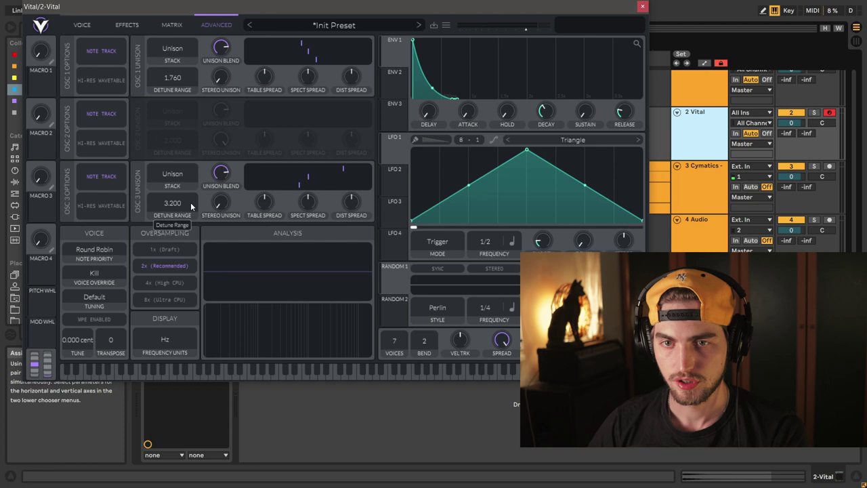
left_click(81, 24)
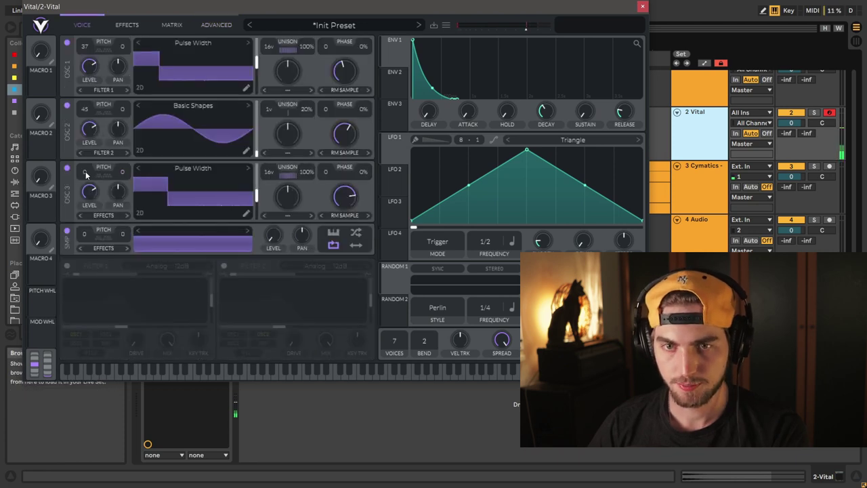
- Isolate oscillator 3 and tune it with an 18-semitone transpose, zero phase and randomization, slightly less wave morph and a 0.175 detune range
left_click_drag(91, 154, 108, 125)
left_click(67, 105)
left_click(67, 42)
left_click_drag(344, 197, 341, 207)
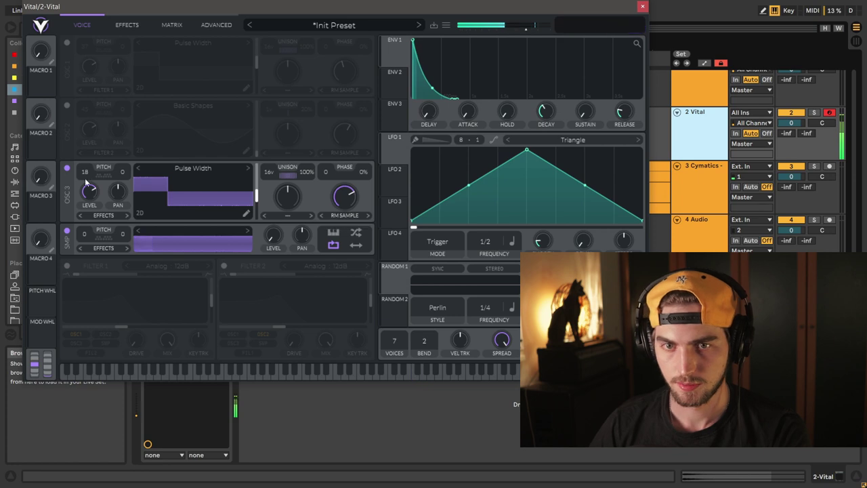
left_click(216, 25)
left_click_drag(188, 212, 188, 213)
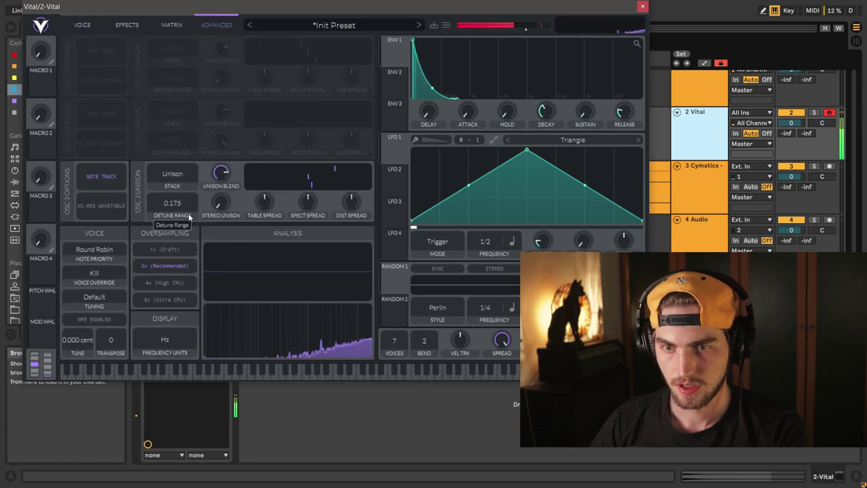
- Re-enable oscillators 1 and 2 and raise the sampler level to about 0.19
left_click(82, 24)
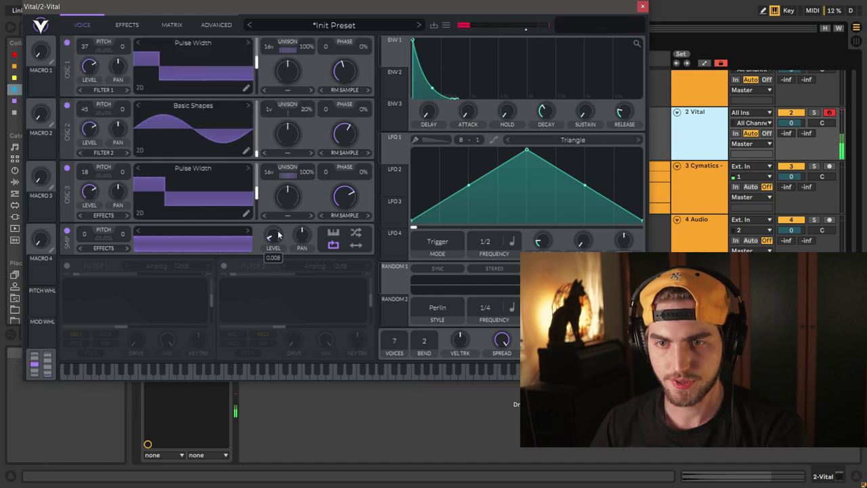
left_click_drag(279, 233, 284, 213)
scroll(276, 234, "up", 2)
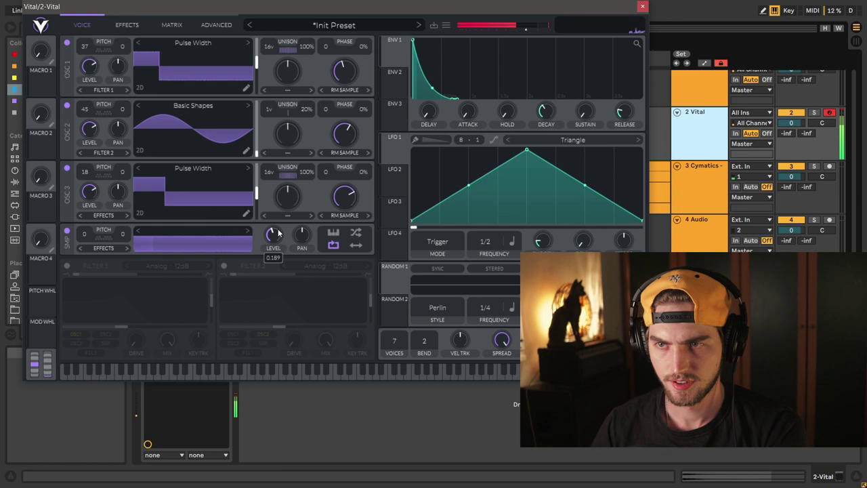
- Enable filter 1 and route oscillators 1, 2 and 3 through it
left_click(68, 264)
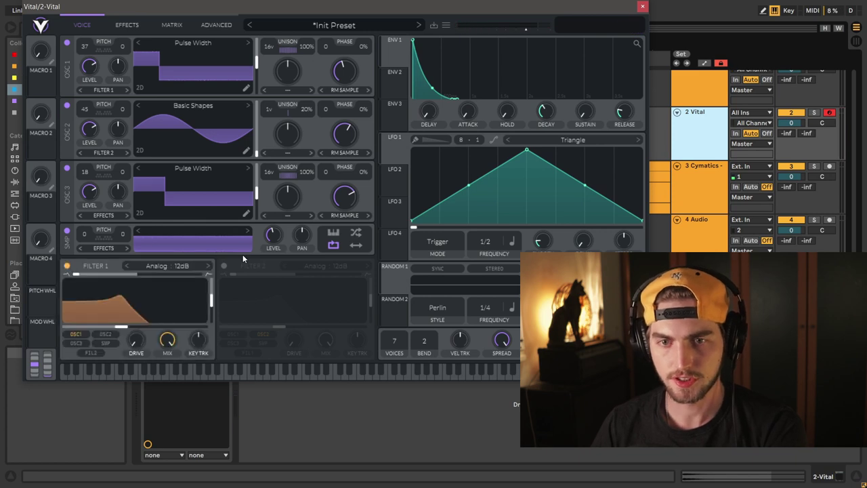
left_click(107, 334)
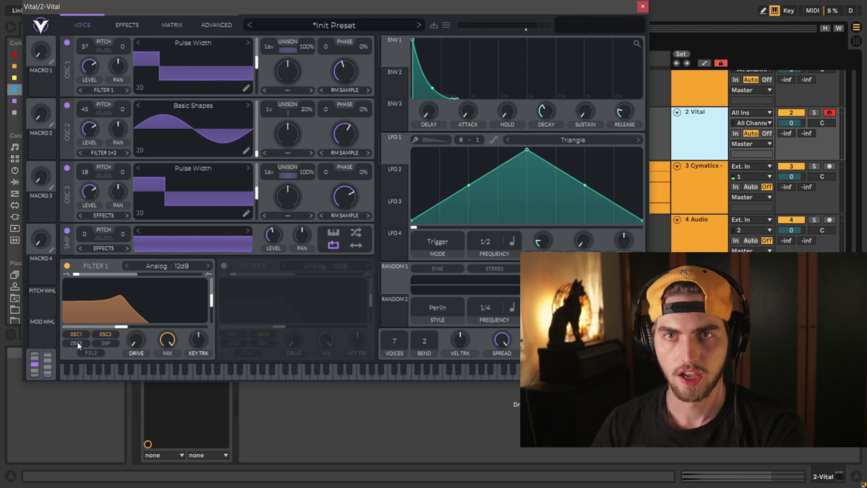
left_click(78, 343)
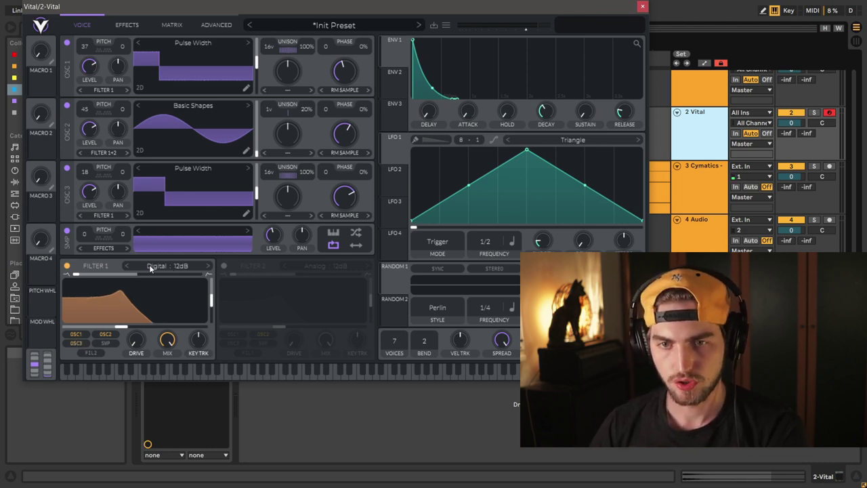
- Set filter 1 to the Digital Notch Spread model with its blend centred, and raise its cutoff
left_click(150, 268)
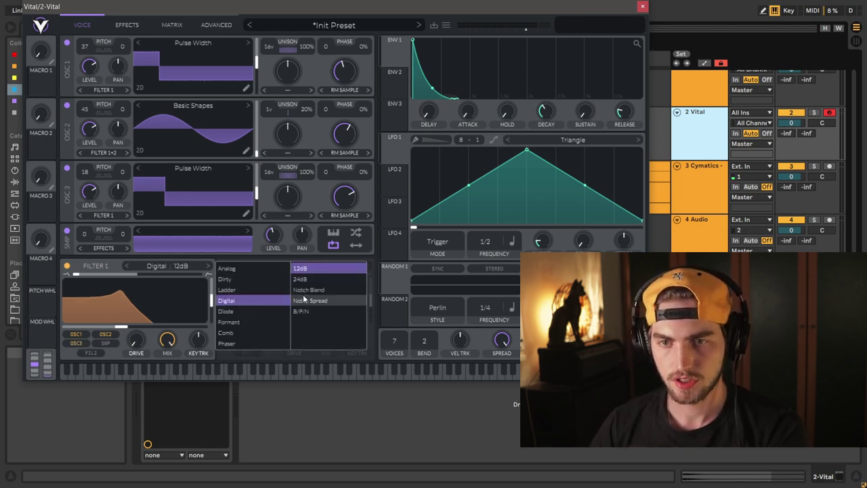
left_click(330, 298)
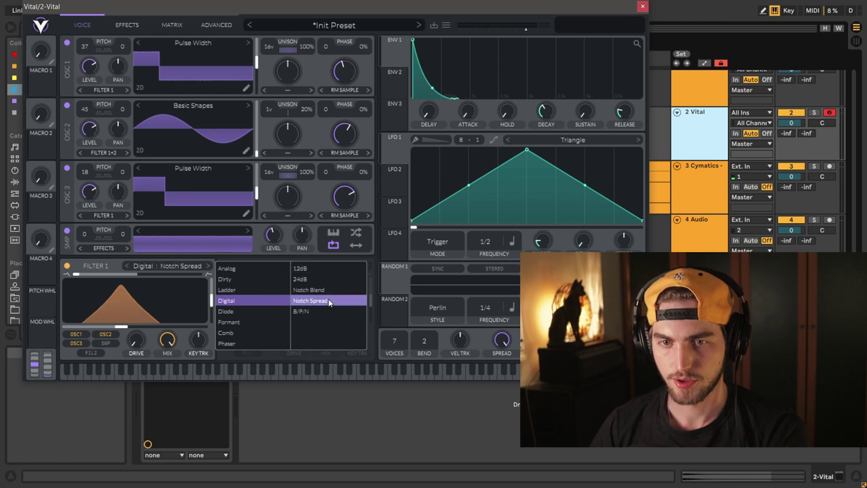
left_click(109, 273)
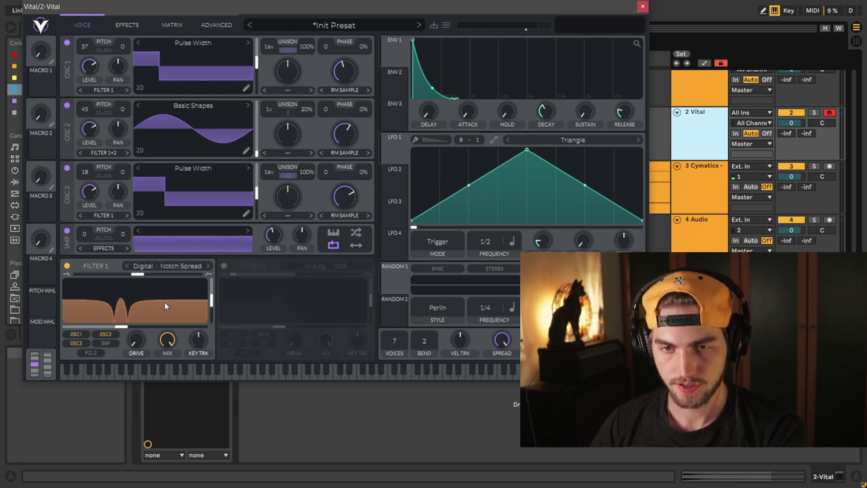
left_click_drag(120, 327, 171, 328)
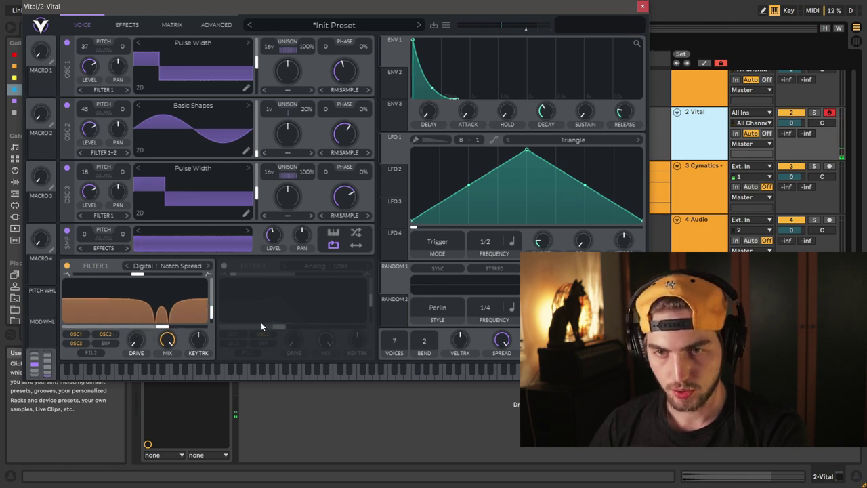
- Enable filter 2 and feed it with all three oscillators, the sampler and filter 1
left_click(224, 265)
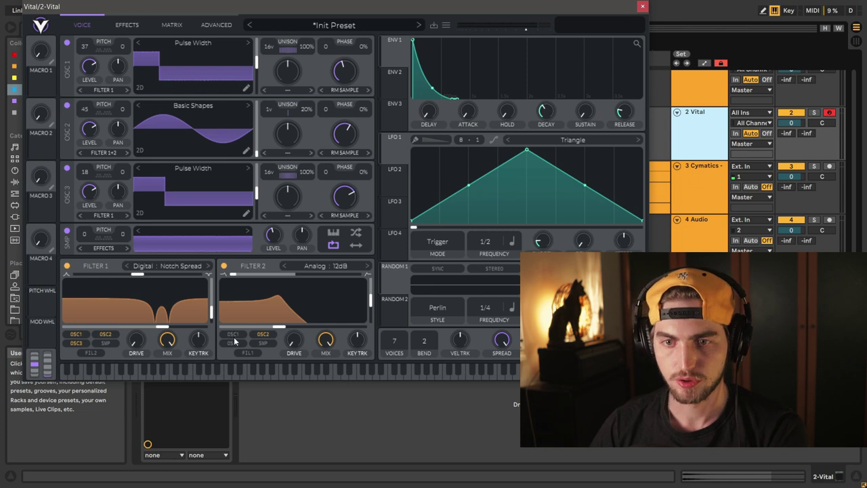
left_click(232, 334)
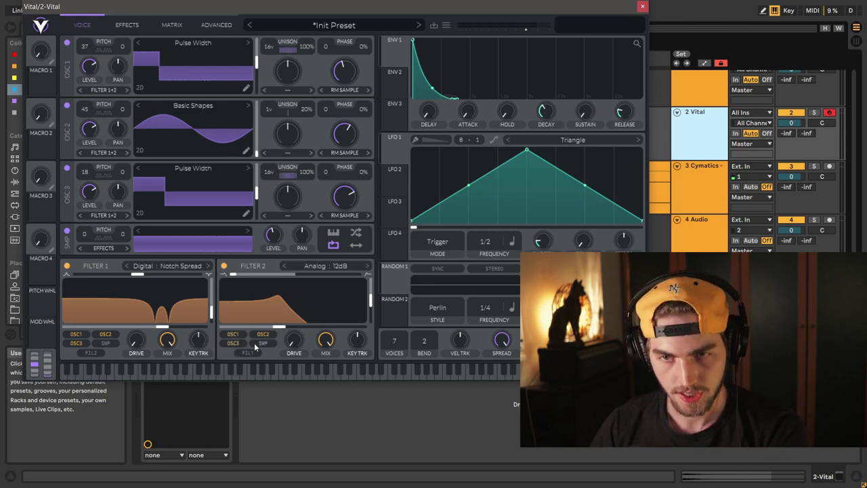
left_click(250, 353)
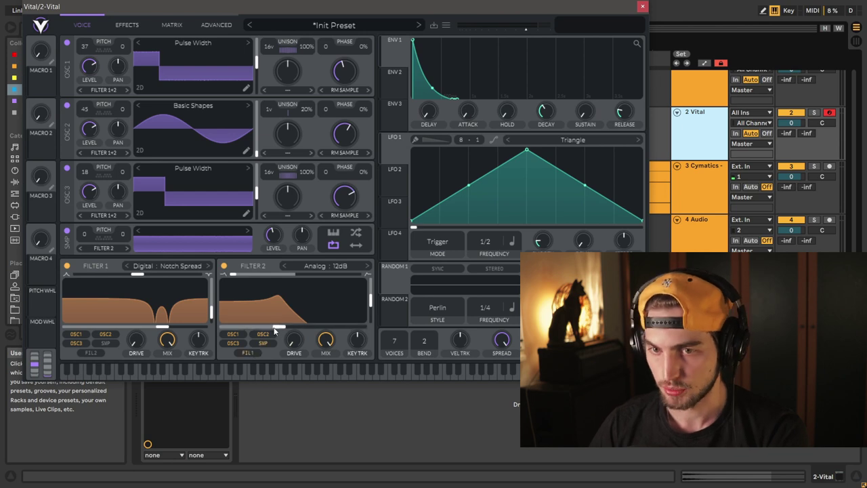
- Set filter 2 to the Ladder Notch Blend model with about 72% resonance, a reduced mix and a high cutoff
left_click(331, 268)
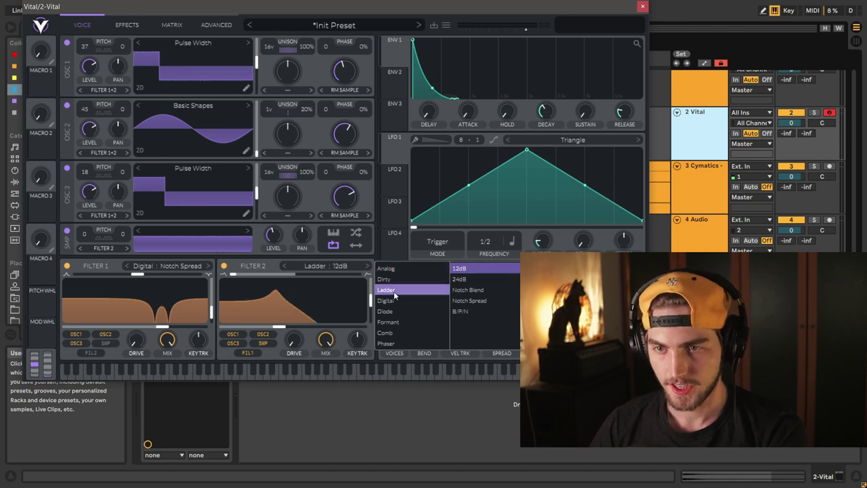
left_click(467, 289)
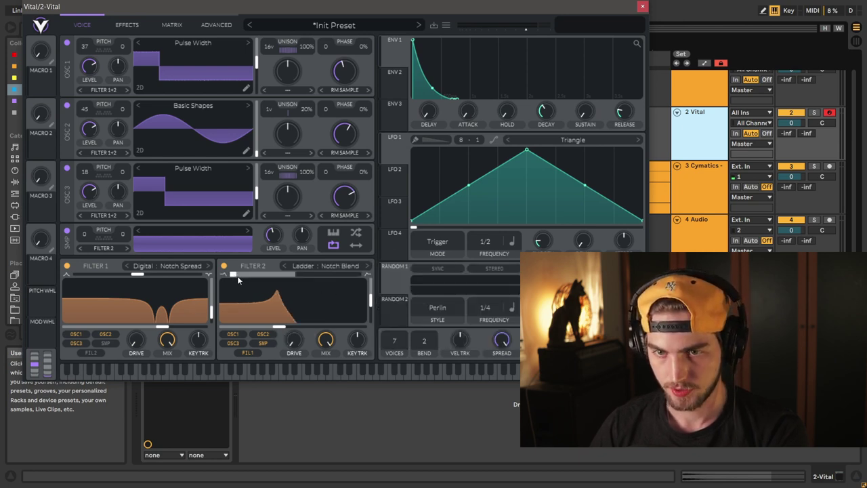
left_click_drag(236, 275, 254, 274)
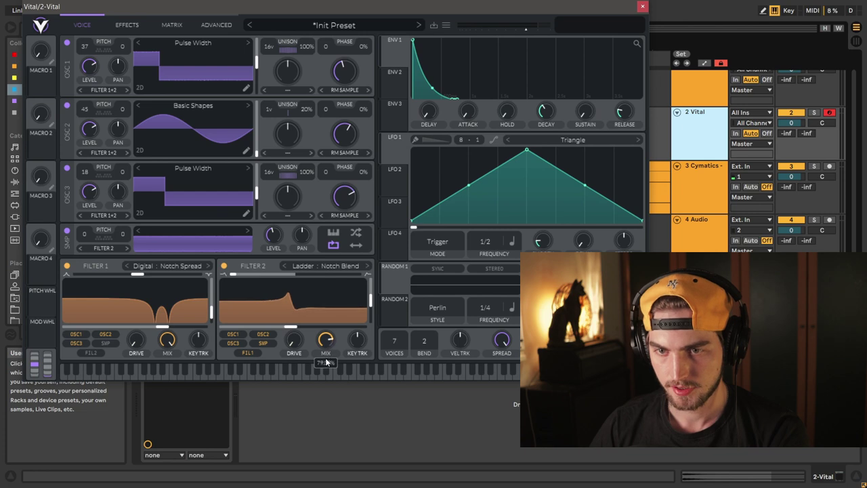
left_click_drag(370, 300, 373, 295)
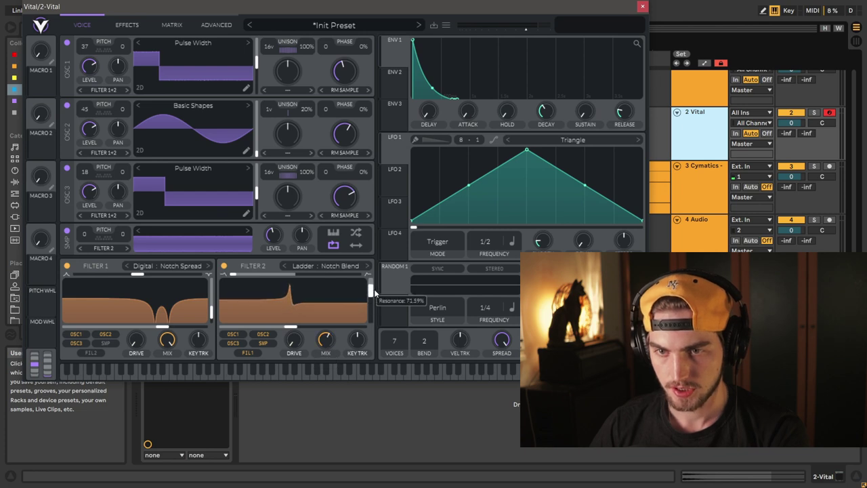
left_click_drag(291, 328, 350, 328)
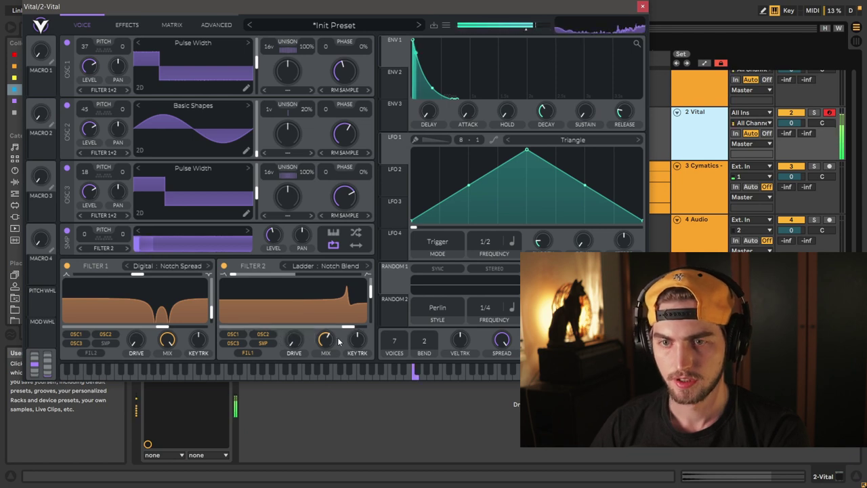
left_click_drag(348, 327, 354, 329)
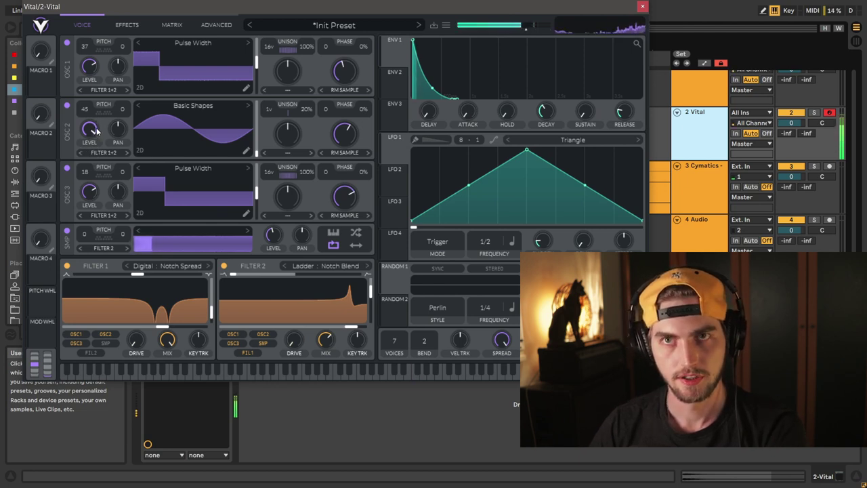
- Raise oscillator 2's level, lower oscillator 3's level and narrow its pulse, limit polyphony to 1 voice, and open the effects
left_click_drag(256, 195, 255, 193)
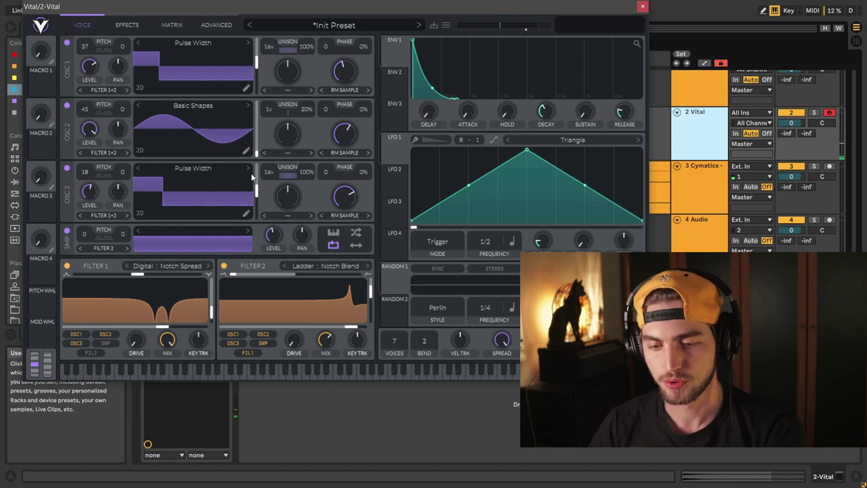
left_click_drag(257, 195, 257, 193)
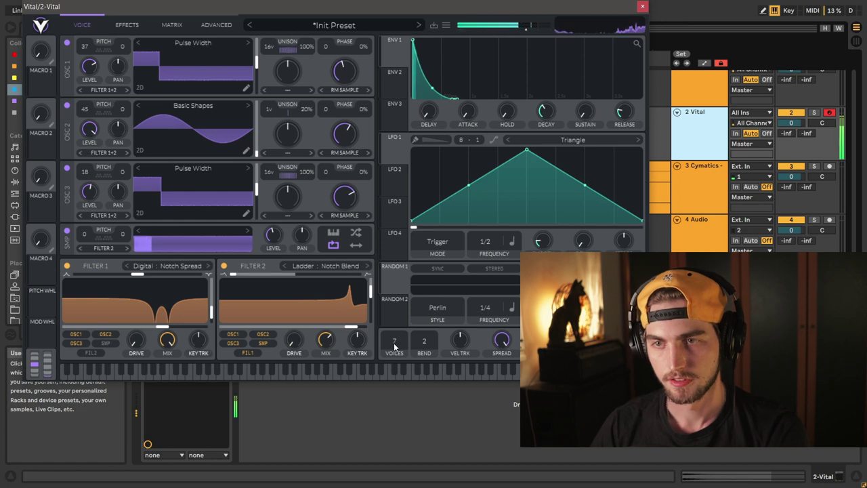
left_click(126, 24)
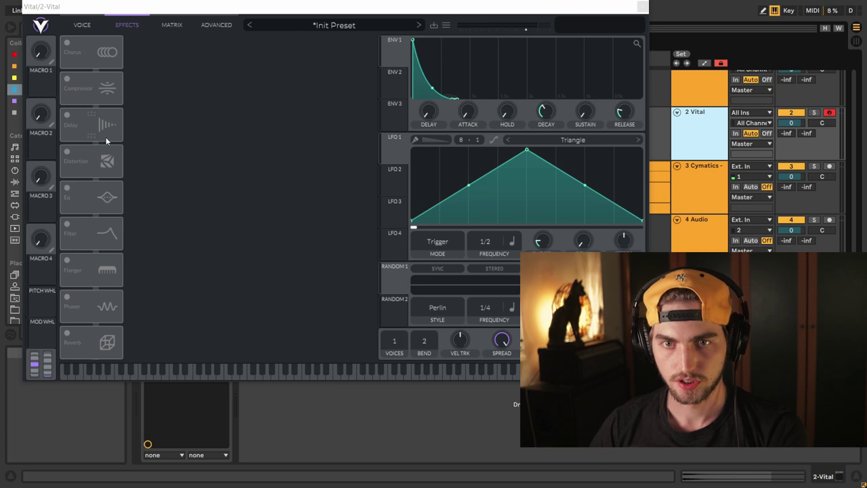
- Enable the distortion effect, place it ahead of the compressor, and raise its Hard Clip drive
left_click(67, 151)
left_click_drag(101, 152, 89, 86)
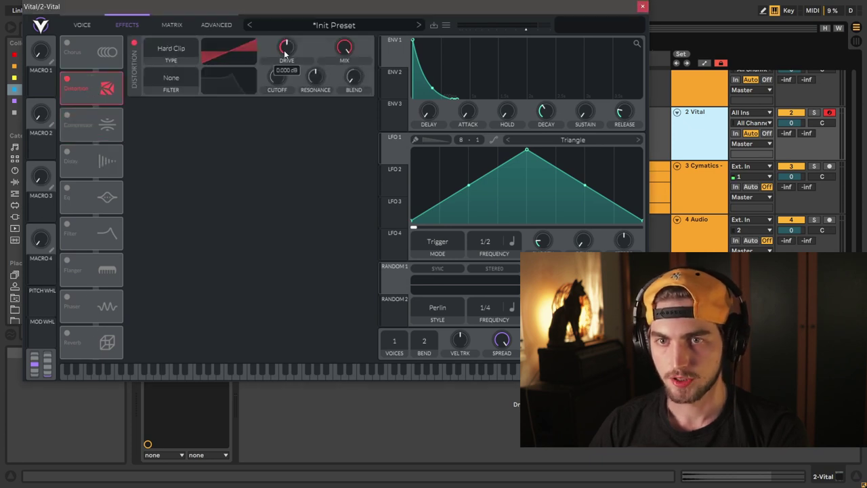
left_click_drag(285, 53, 288, 49)
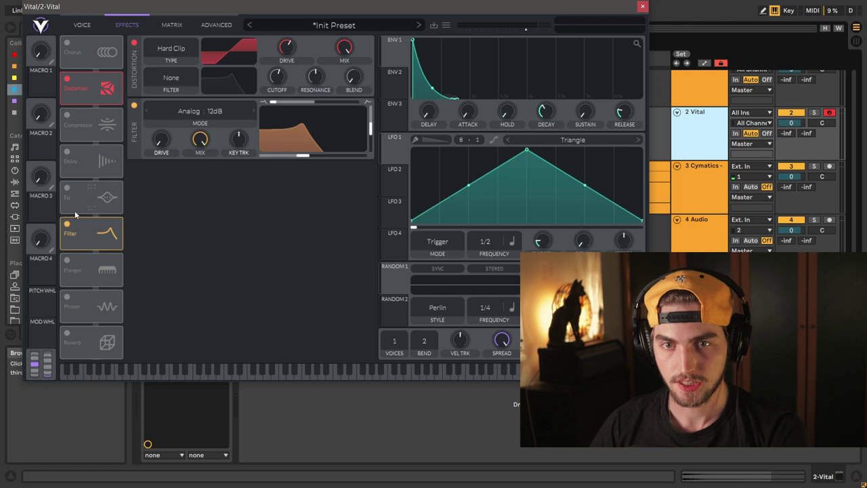
- Add the filter and EQ effects in that order, and turn the EQ's low band into a low cut with about 68% resonance
left_click(67, 188)
left_click_drag(109, 200, 108, 235)
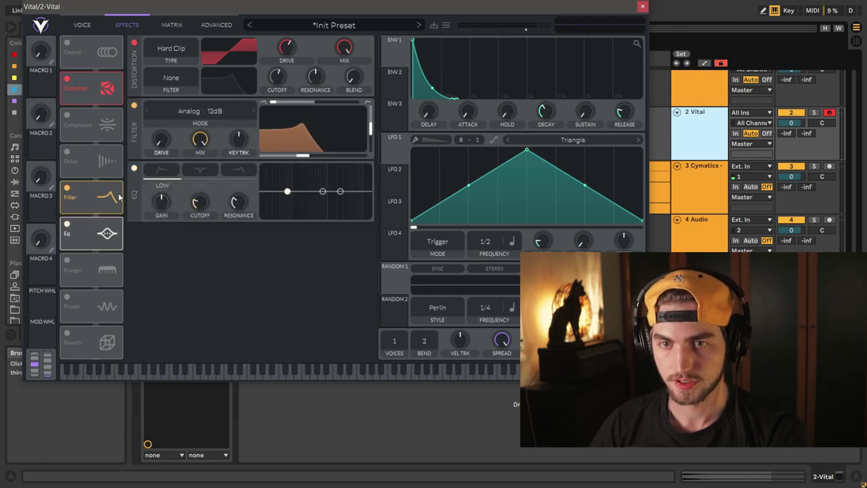
left_click(153, 170)
left_click_drag(287, 192, 314, 183)
left_click_drag(247, 200, 251, 181)
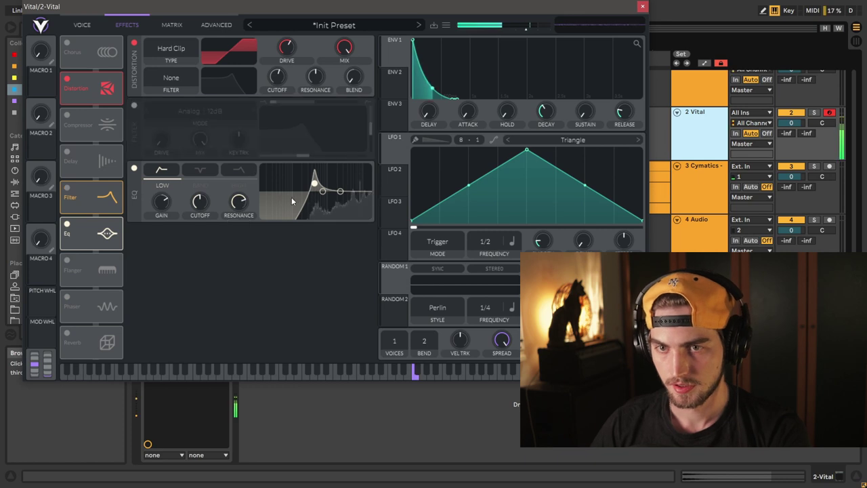
left_click_drag(272, 202, 267, 202)
mouse_move(241, 207)
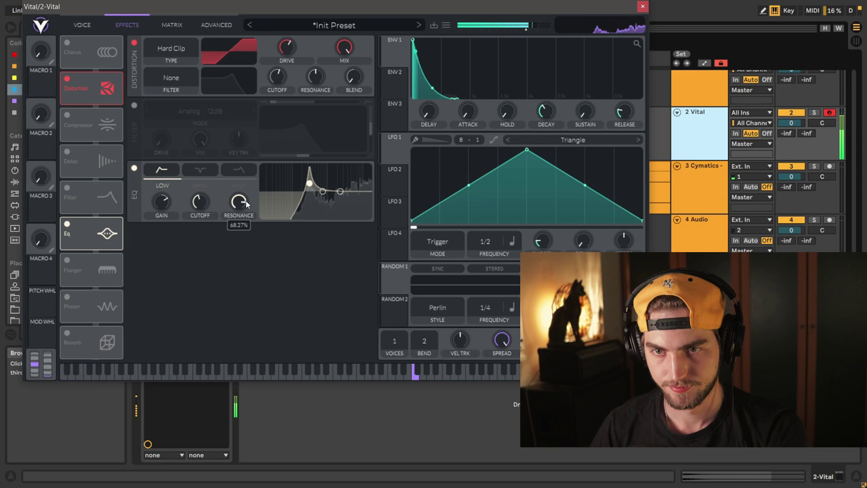
- Turn the EQ's high band into a resonant high cut at a very high cutoff and dip the middle band around 7 kHz
left_click(238, 169)
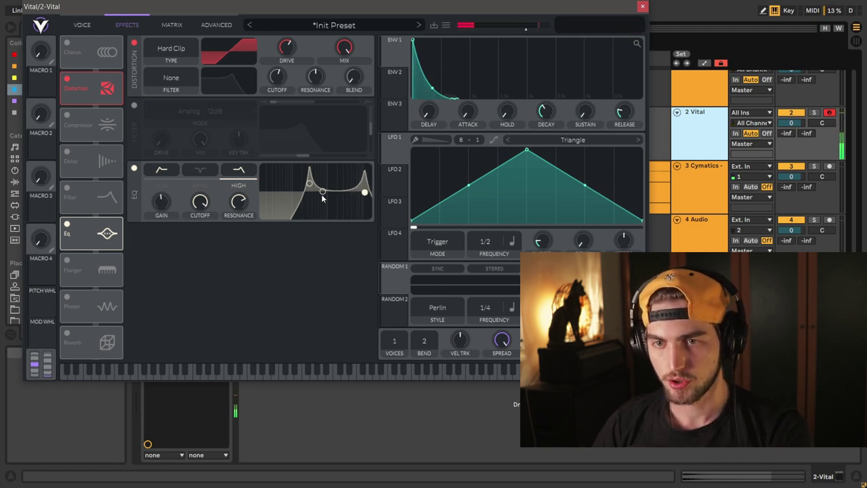
left_click_drag(323, 191, 350, 201)
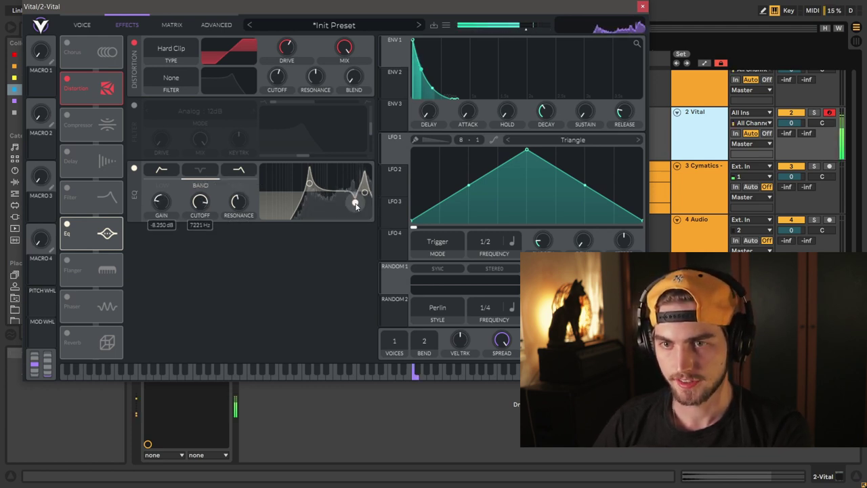
- Re-enable the filter effect in Comb Low High Comb mode with lowered resonance, a high cutoff and centred blend
left_click(134, 106)
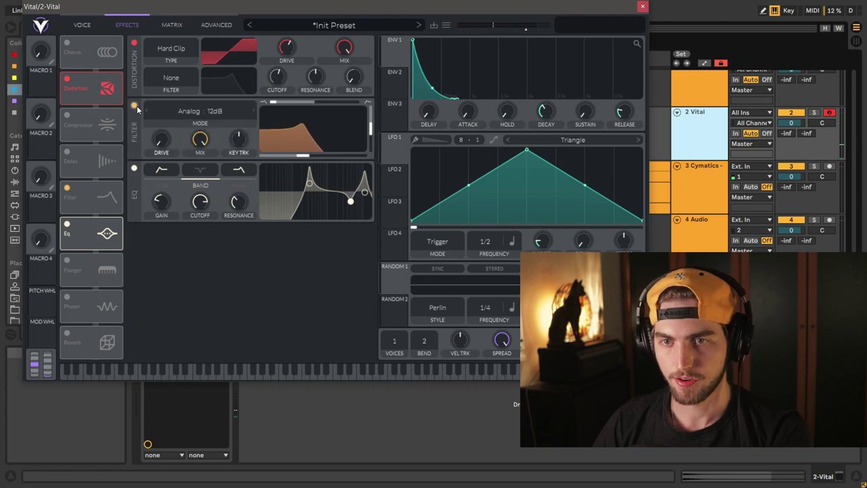
left_click(250, 116)
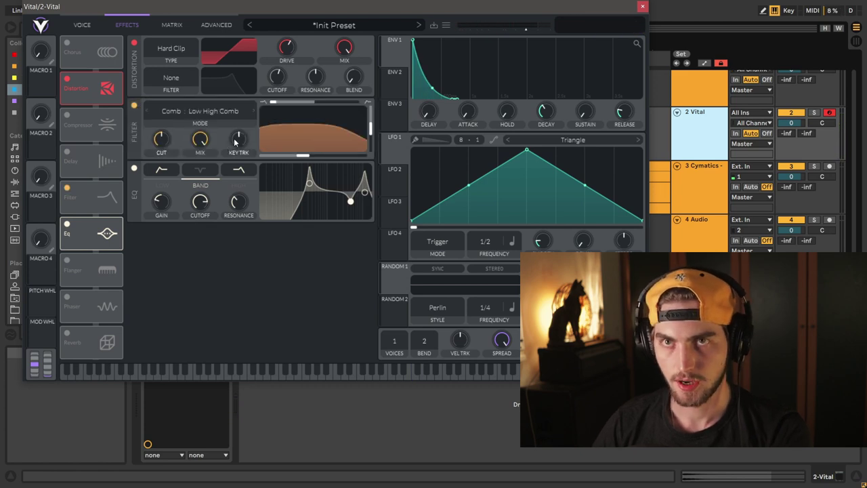
left_click_drag(371, 134, 371, 141)
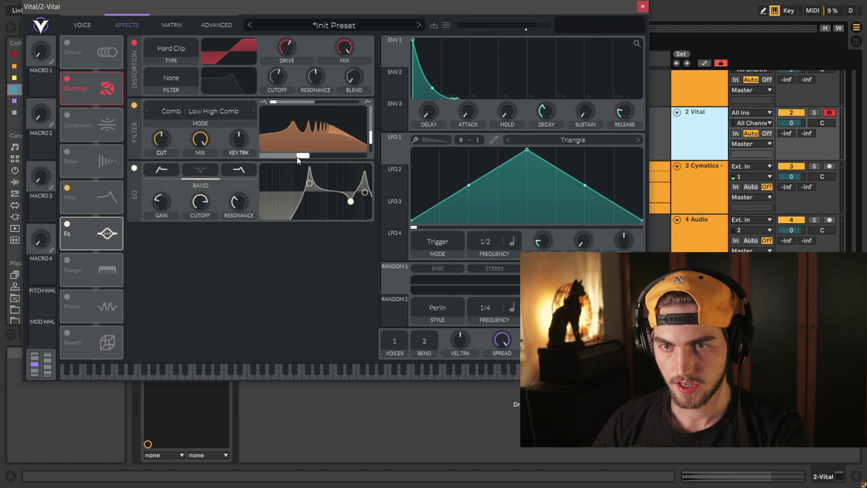
left_click_drag(302, 155, 358, 156)
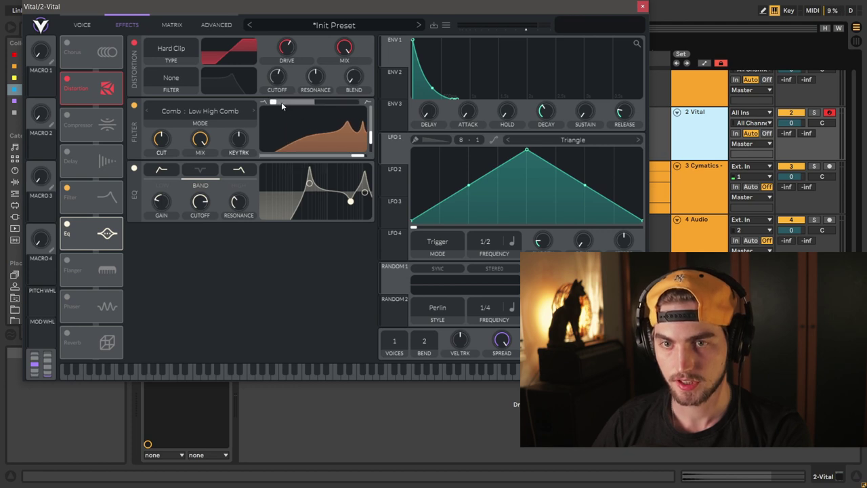
left_click_drag(281, 103, 323, 102)
mouse_move(358, 155)
left_mouse_down()
mouse_move(366, 155)
mouse_move(355, 157)
left_mouse_up()
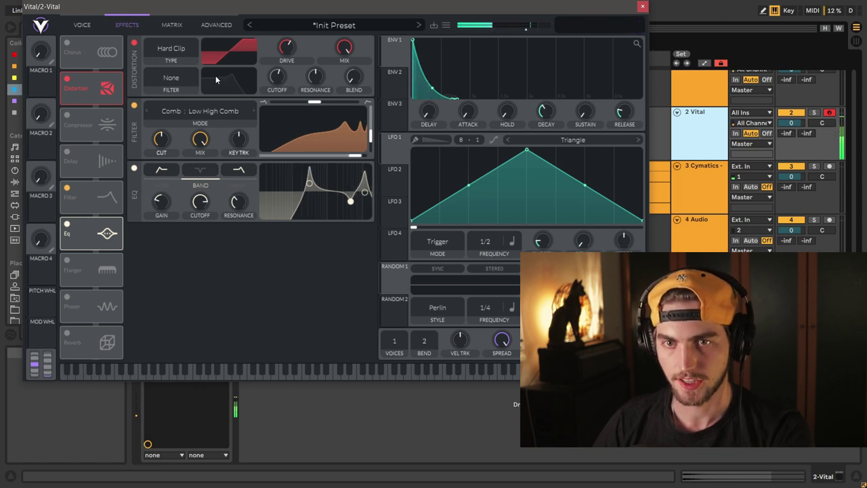
- Enable the reverb right after the EQ, raise its pre low and pre high cuts, and set its mix to about 30%
left_click(67, 334)
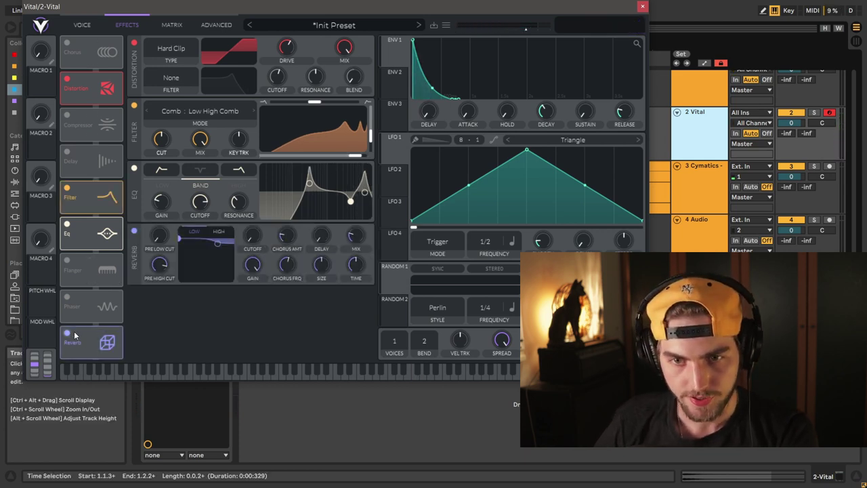
left_click_drag(75, 341, 95, 276)
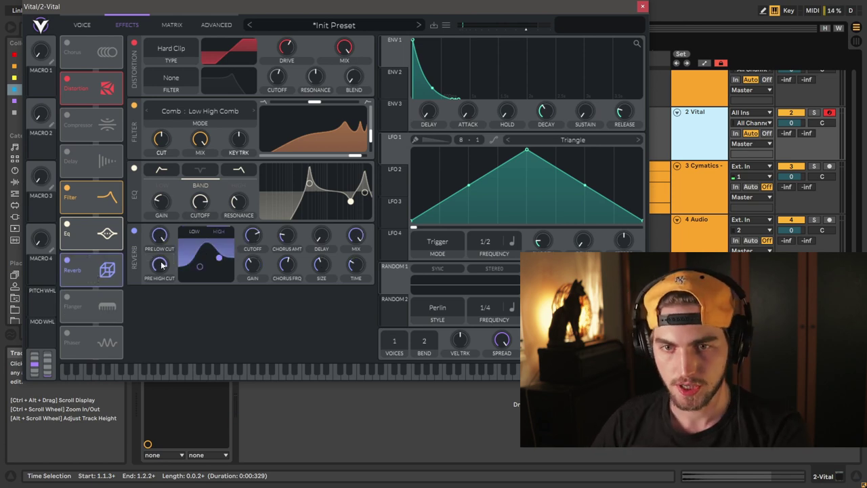
left_click_drag(161, 264, 162, 253)
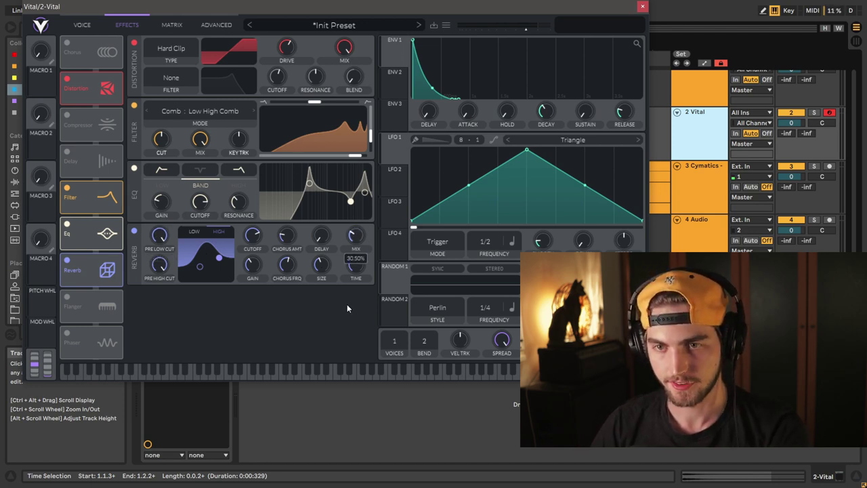
- Modulate the reverb's pre low cut with envelope 1 and set the connection's morph to -5.000
left_click_drag(393, 51, 356, 126)
left_click_drag(155, 242, 159, 235)
left_click(174, 25)
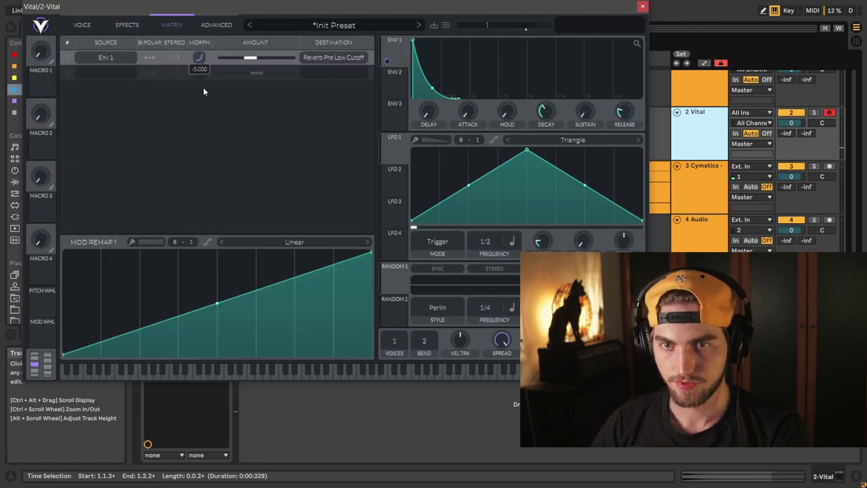
left_click(83, 25)
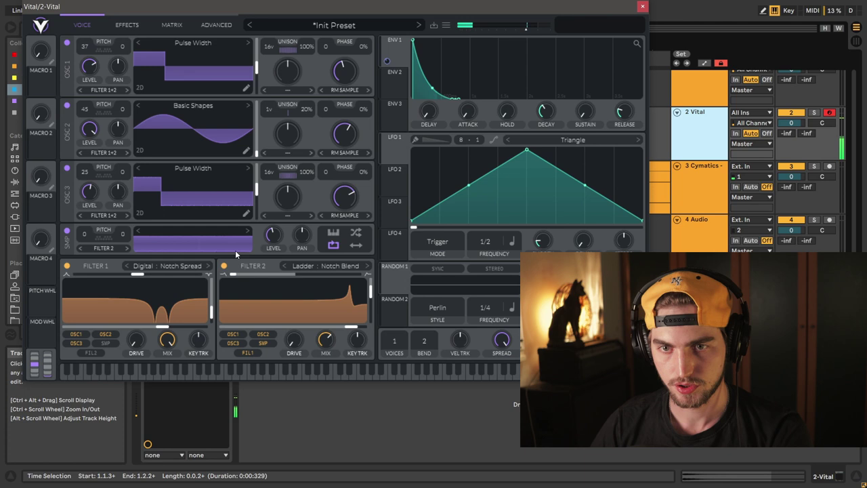
- Set envelope 1's modulation of the reverb's pre low cut to about -23 and adjust the connection's morph curve
left_click(127, 24)
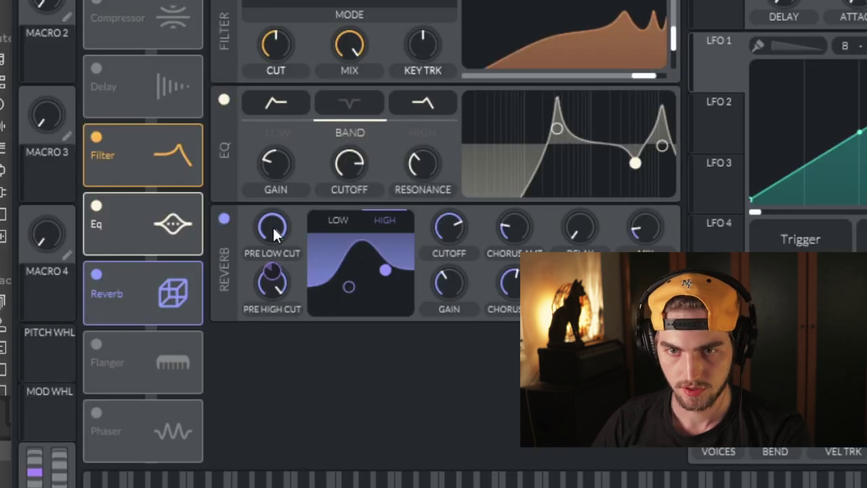
left_click_drag(160, 257, 159, 261)
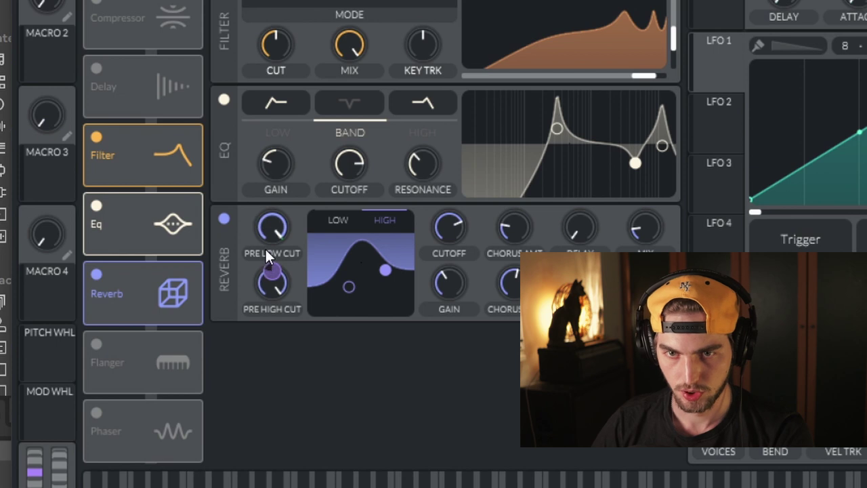
mouse_move(270, 274)
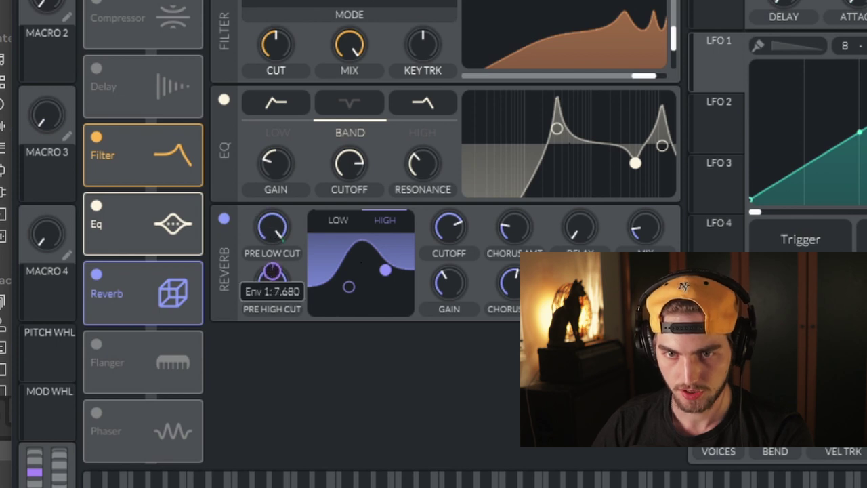
left_click_drag(272, 271, 272, 277)
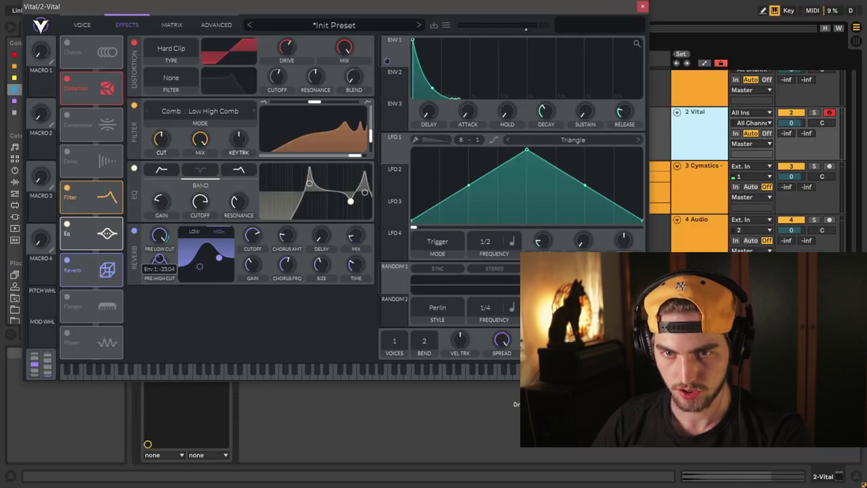
left_click(172, 24)
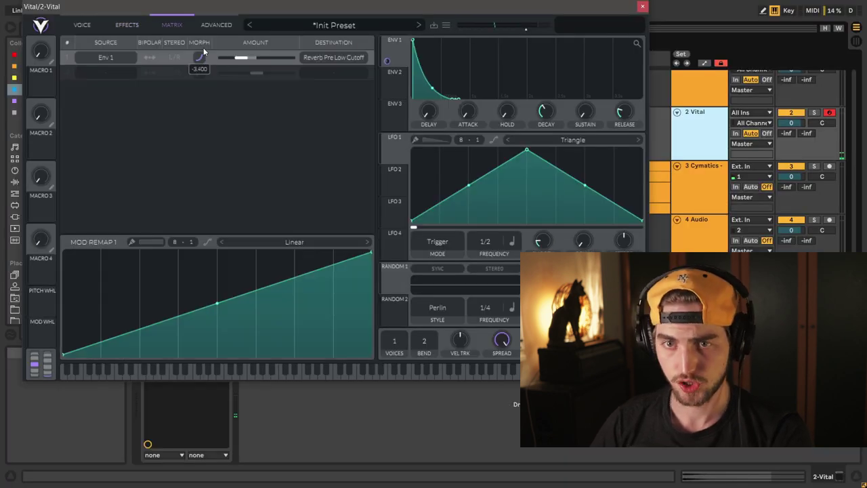
- Enable the compressor after the reverb, switch it to Single Band mode, and raise its attack
left_click(126, 25)
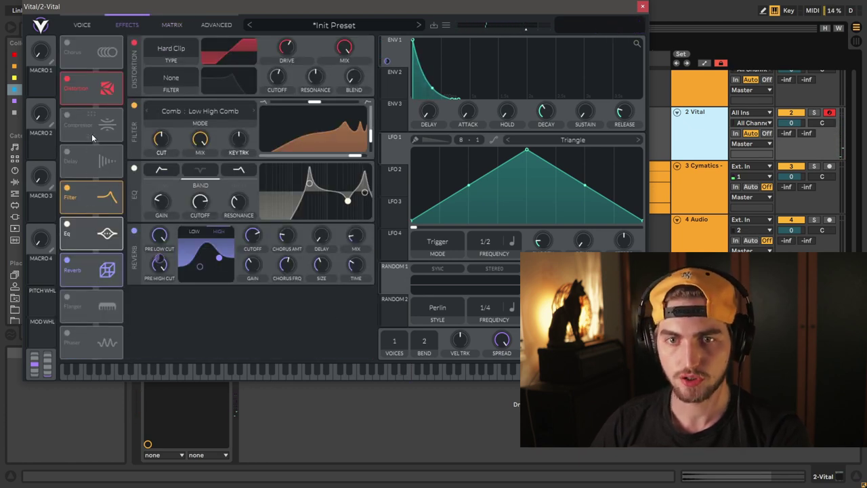
left_click_drag(76, 134, 87, 287)
left_click(87, 284)
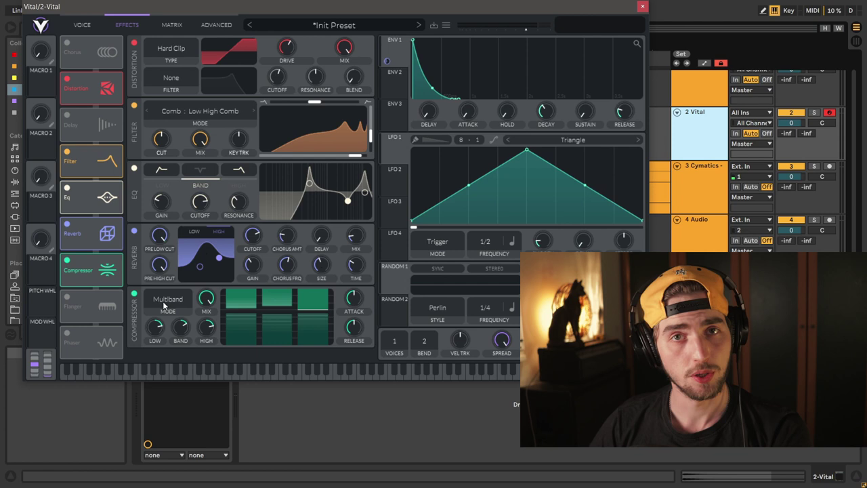
left_click(171, 300)
left_click(173, 357)
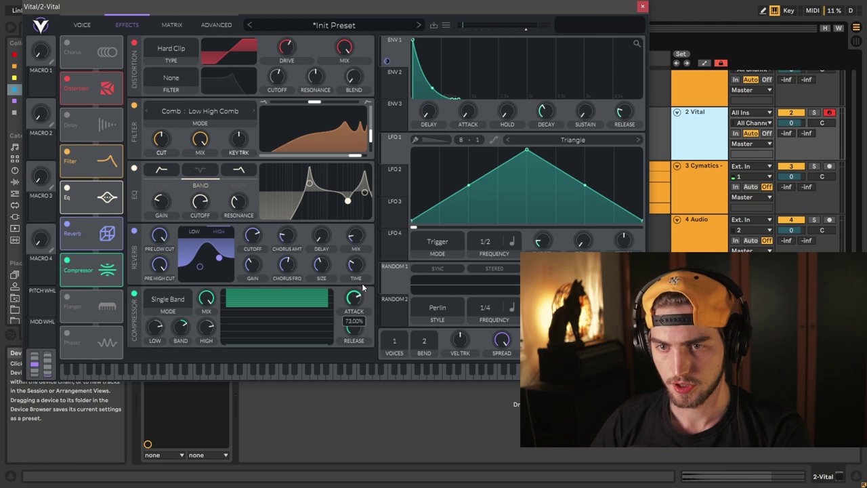
left_click_drag(355, 310, 354, 300)
- Refine the envelope 1 modulation, lower the reverb's high-shelf cutoff, and adjust the EQ's high cut
left_click(171, 24)
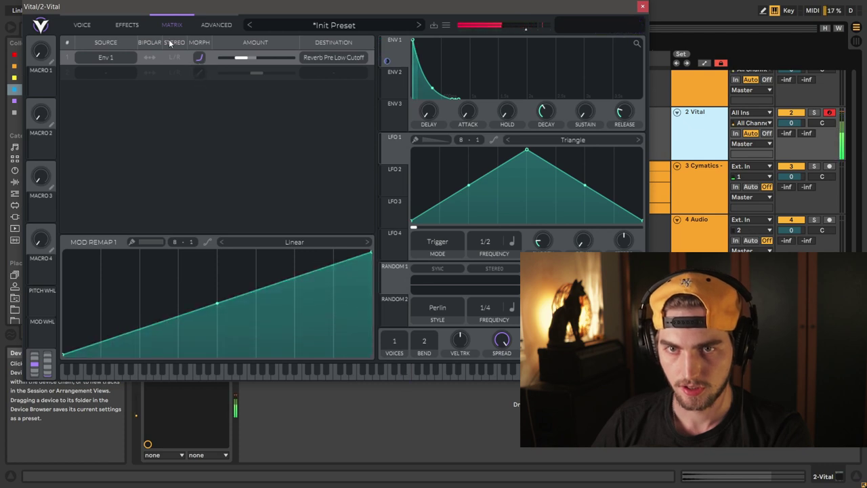
left_click(127, 25)
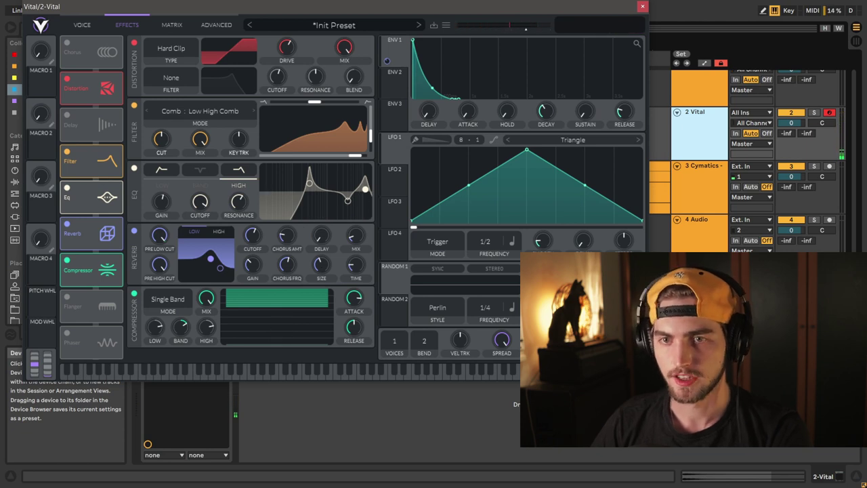
- Give LFO 1 a Saw Up shape with a period of about 0.82 secs and modulate oscillator 2's fine pitch with it
left_click(637, 139)
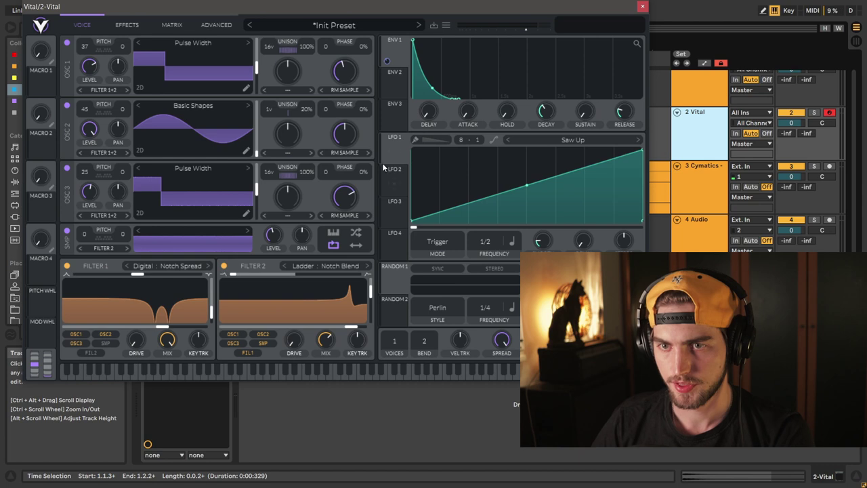
left_click_drag(383, 160, 123, 110)
right_click(121, 109)
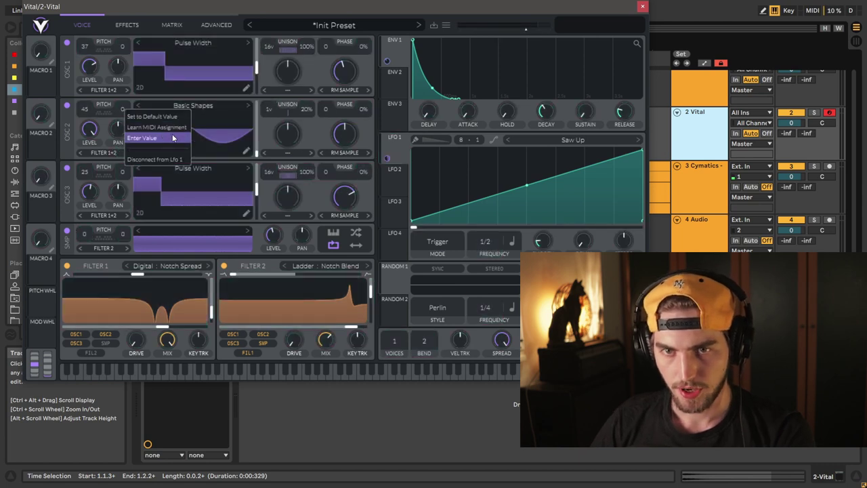
left_click(122, 126)
right_click(122, 125)
left_click(154, 152)
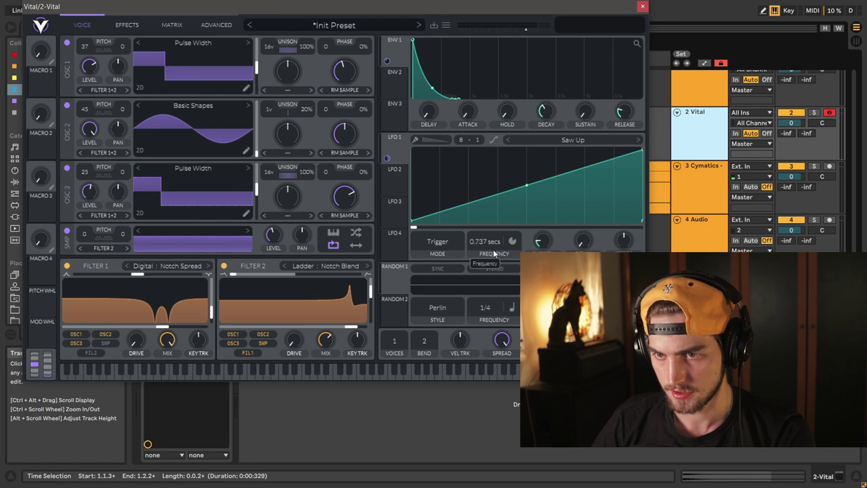
left_click_drag(493, 249, 478, 246)
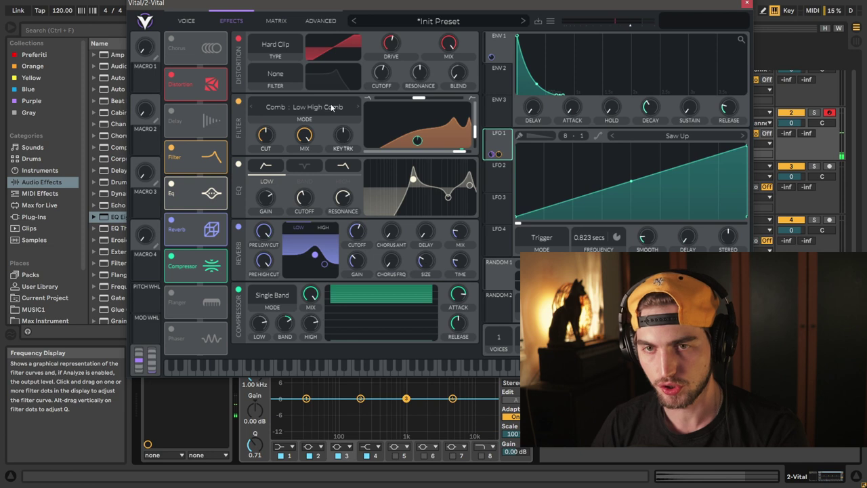
- Try the Comb Low High Flange+ model on the filter effect with different blend and cutoff settings
left_click(304, 106)
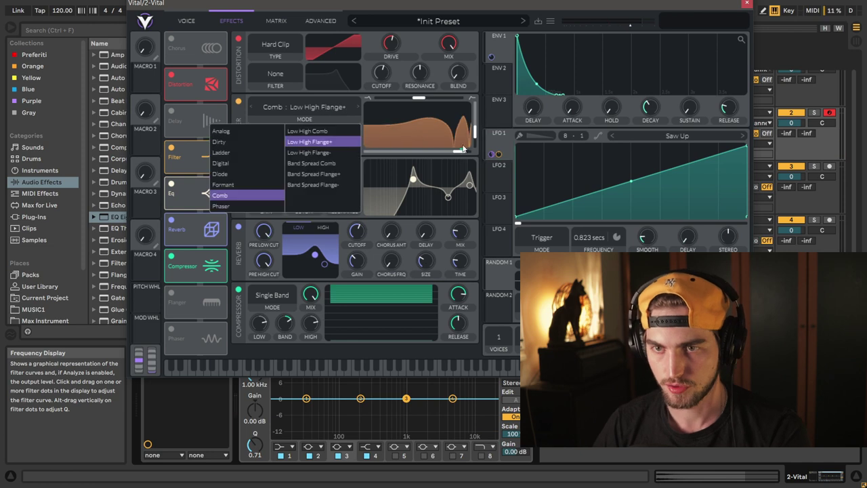
left_click_drag(423, 99, 432, 100)
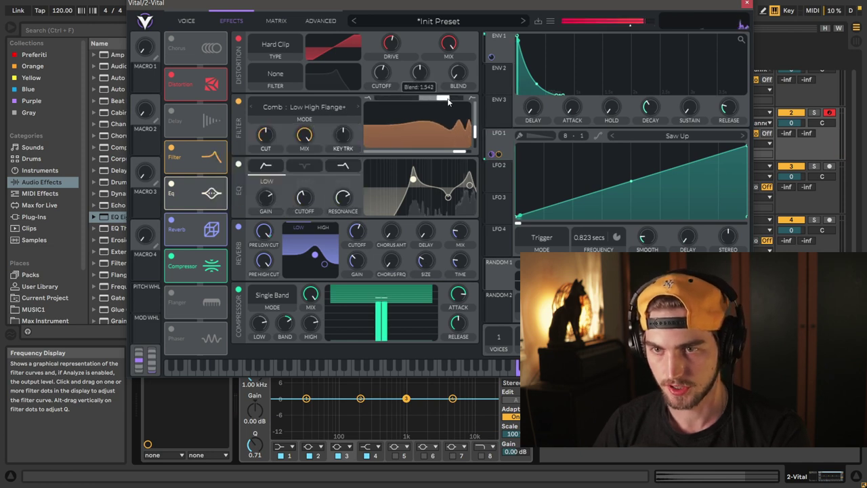
mouse_move(459, 151)
left_mouse_down()
mouse_move(432, 153)
mouse_move(470, 153)
mouse_move(451, 154)
left_mouse_up()
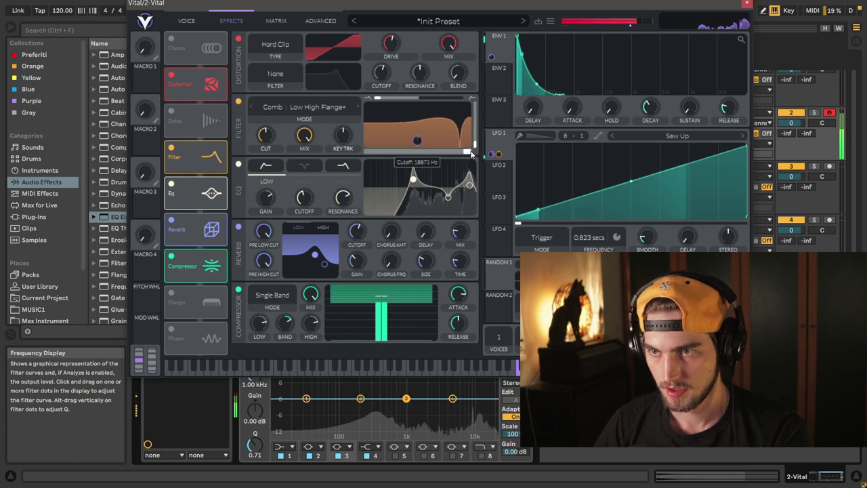
- Reduce the filter effect's mix and switch it to the Band Spread Comb model with a blend of about 1.48
mouse_move(409, 98)
left_mouse_down()
mouse_move(327, 105)
mouse_move(441, 115)
mouse_move(408, 115)
left_mouse_up()
left_click_drag(304, 135, 298, 181)
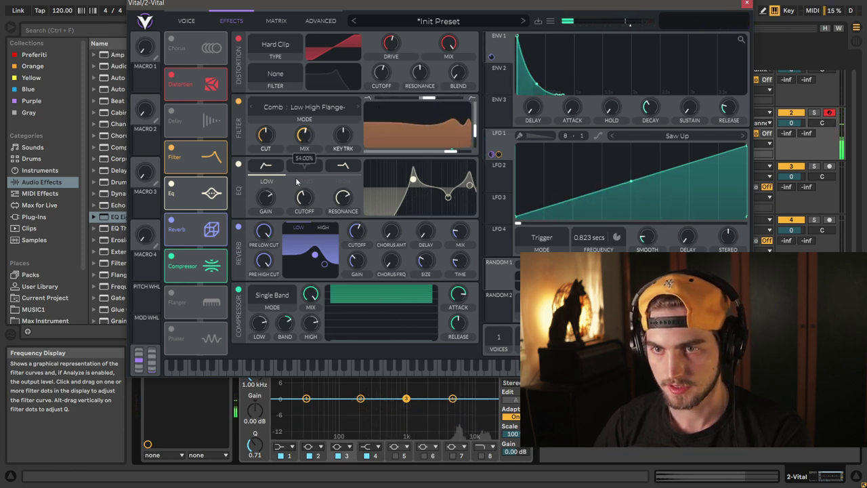
left_click_drag(452, 138, 447, 153)
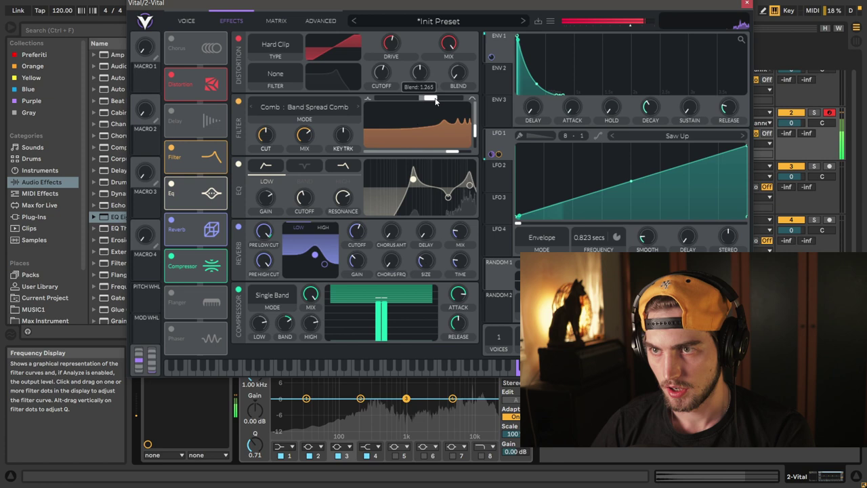
left_click_drag(427, 100, 446, 99)
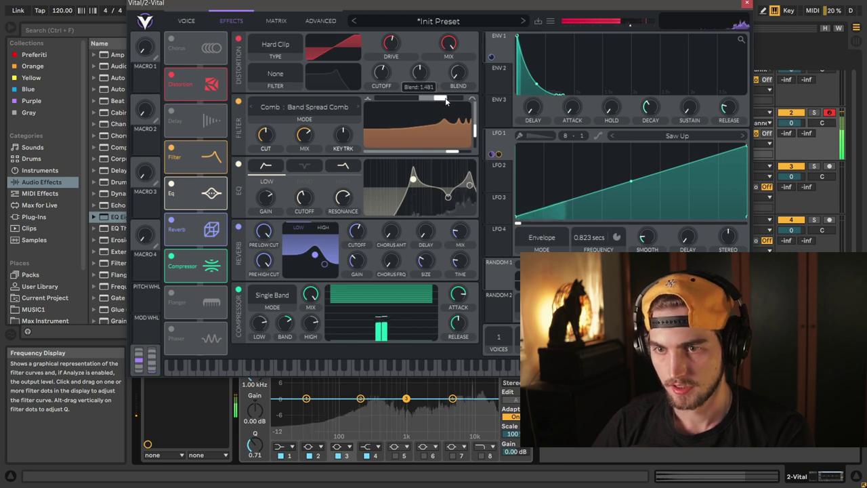